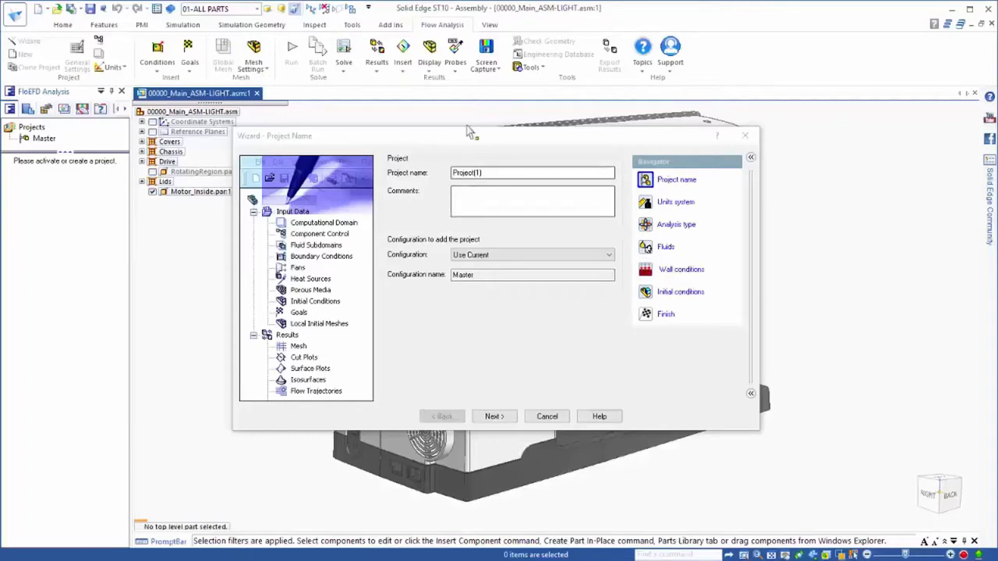
Step: Name the flow analysis project "Case 1" and choose the SI (m-kg-s) unit system
{"action": "double_click", "coordinate": [491, 173]}
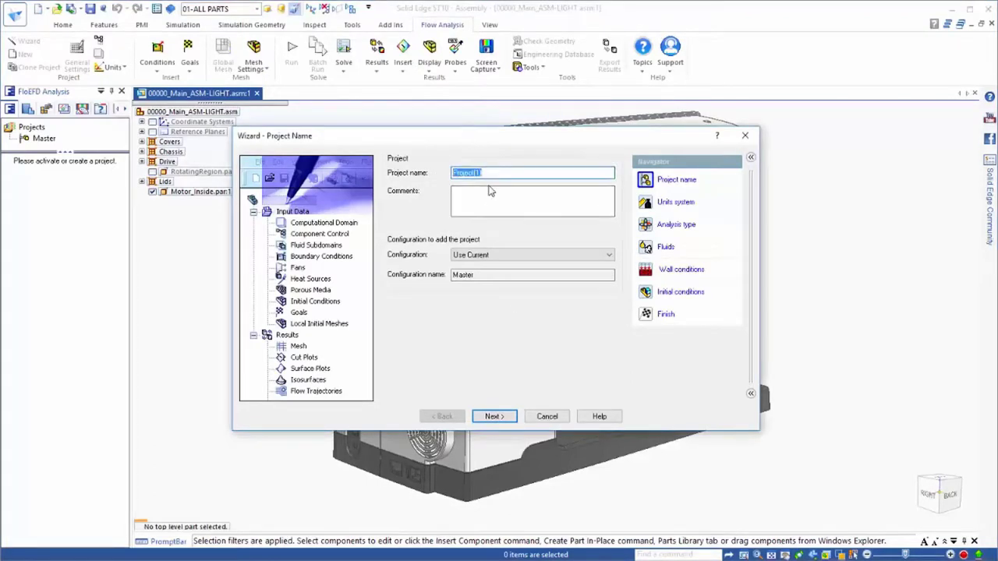
{"action": "type", "text": "Case "}
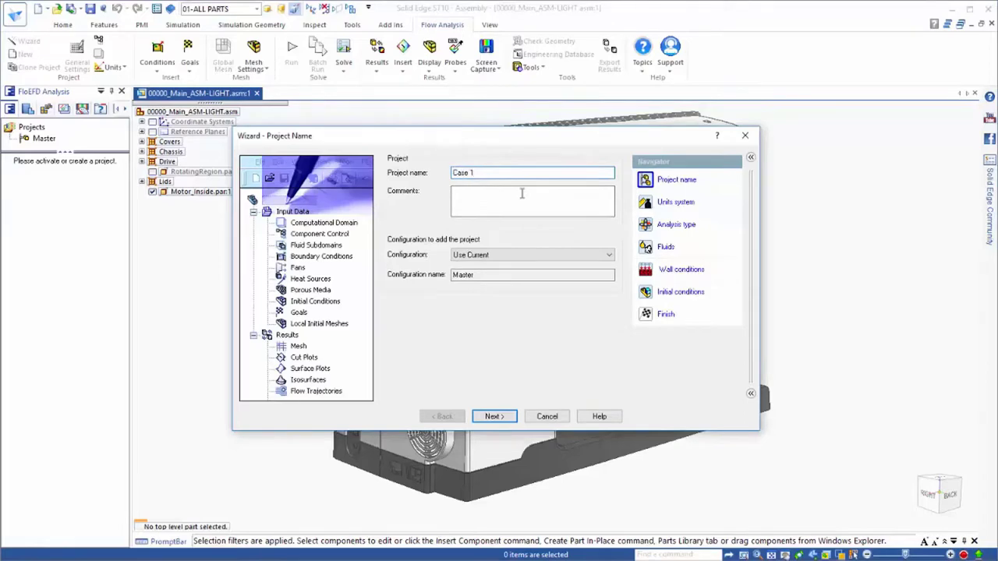
{"action": "type", "text": "1"}
{"action": "left_click", "coordinate": [497, 418]}
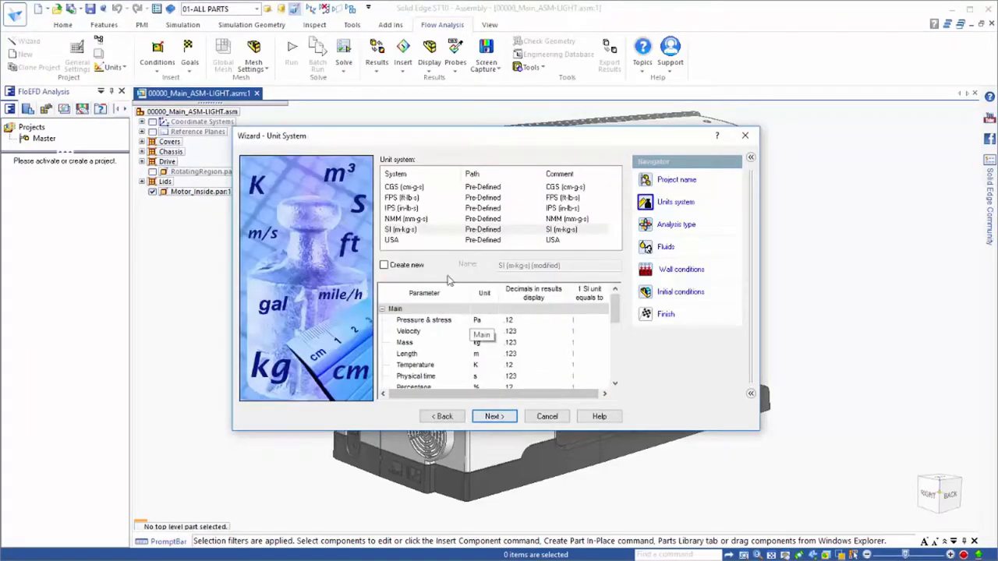
{"action": "left_click", "coordinate": [416, 231]}
{"action": "left_click", "coordinate": [494, 416]}
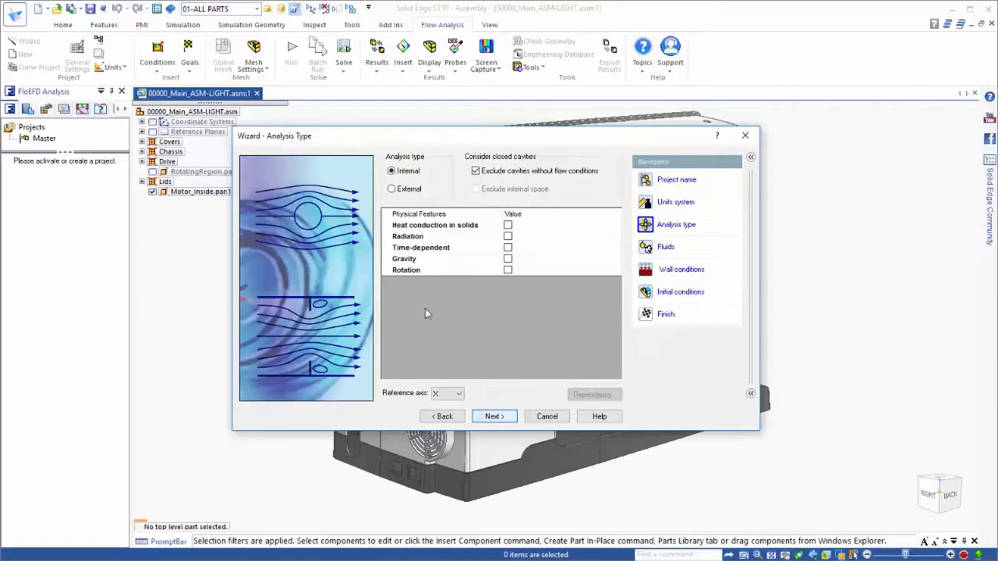
Step: Set the analysis type to External and enable heat conduction in solids and rotation
{"action": "left_click", "coordinate": [392, 189]}
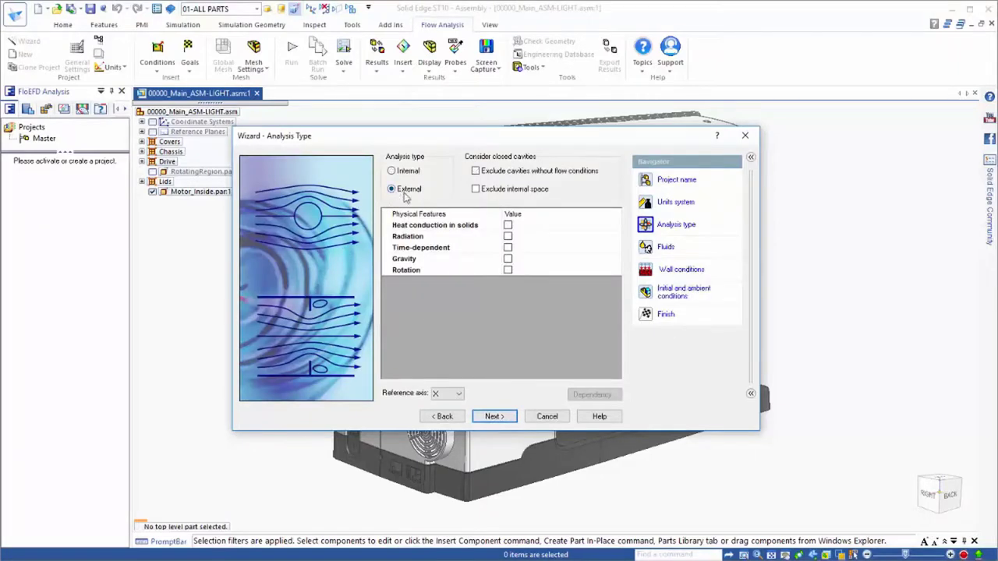
{"action": "left_click", "coordinate": [508, 226]}
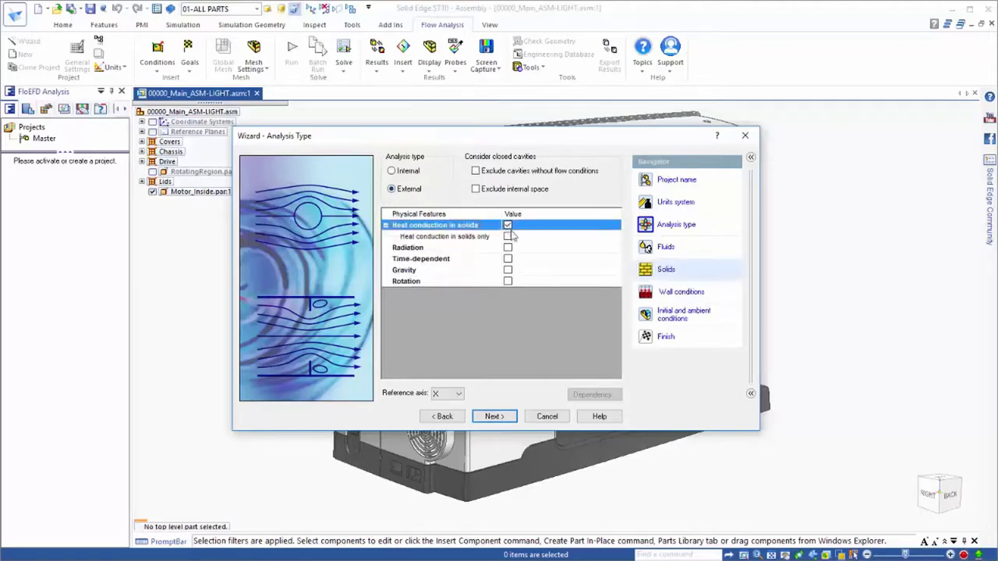
{"action": "left_click", "coordinate": [508, 281]}
{"action": "left_click", "coordinate": [492, 416]}
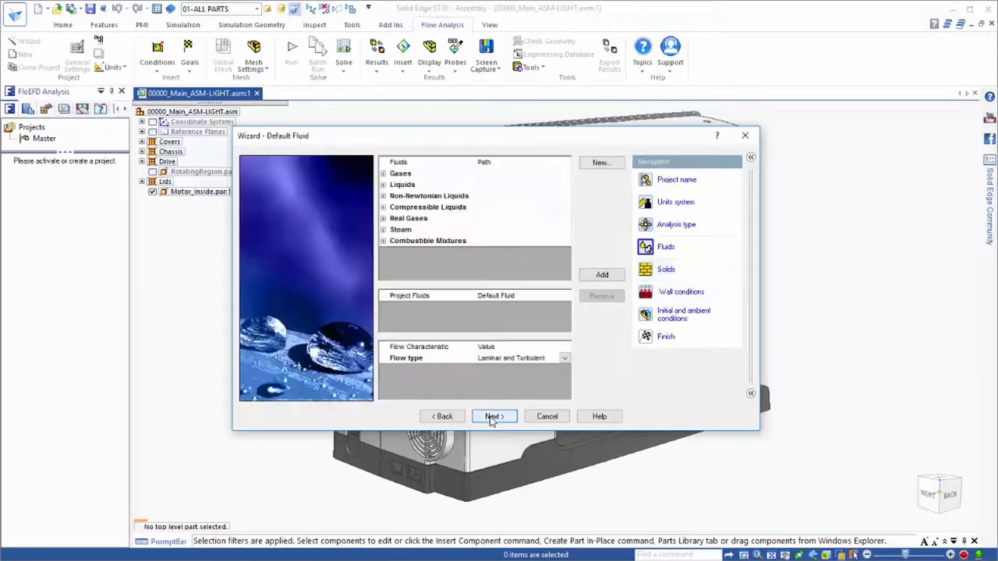
Step: Add the predefined gas Air as the project's default fluid, keeping the laminar and turbulent flow type
{"action": "left_click", "coordinate": [383, 174]}
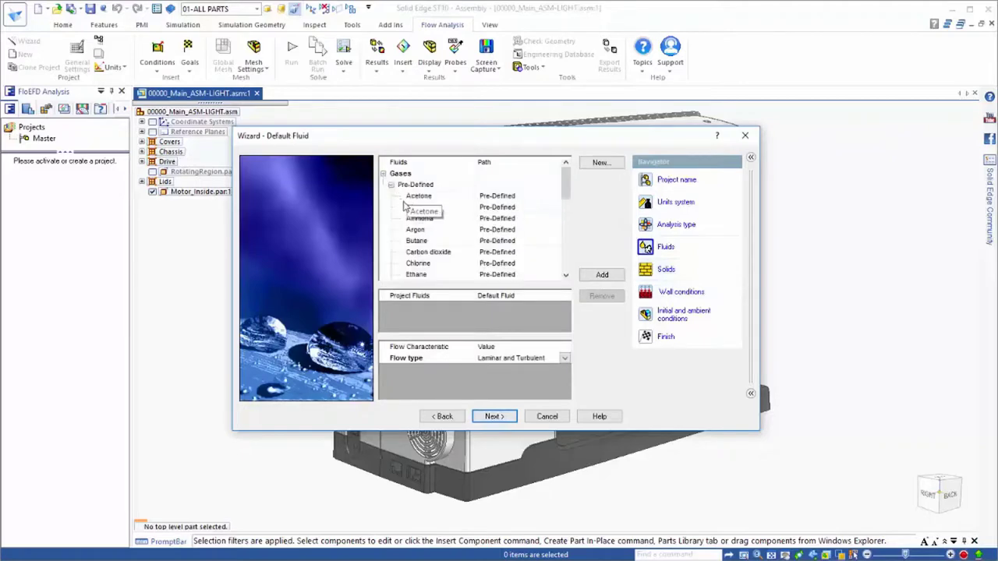
{"action": "double_click", "coordinate": [421, 209]}
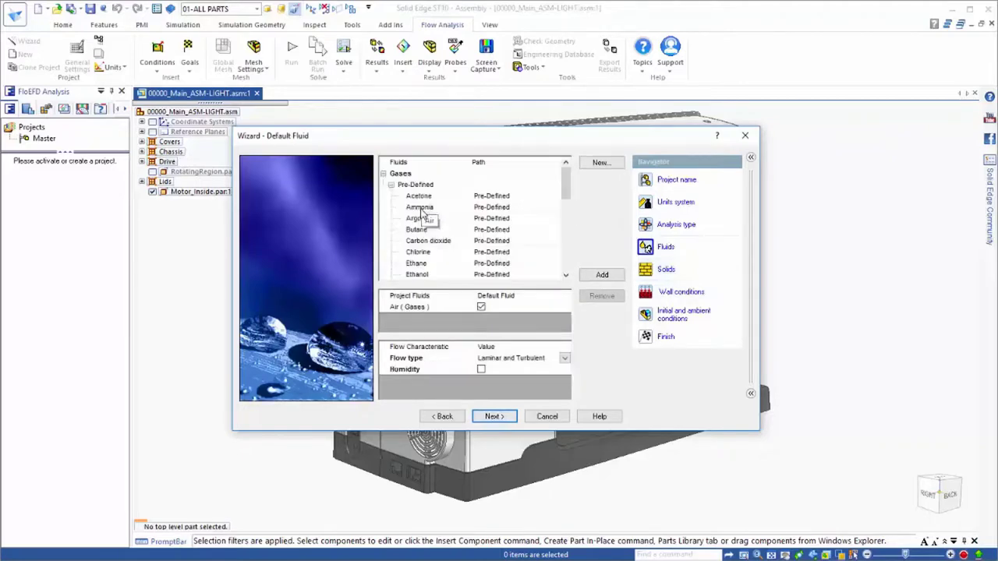
{"action": "left_click", "coordinate": [499, 415]}
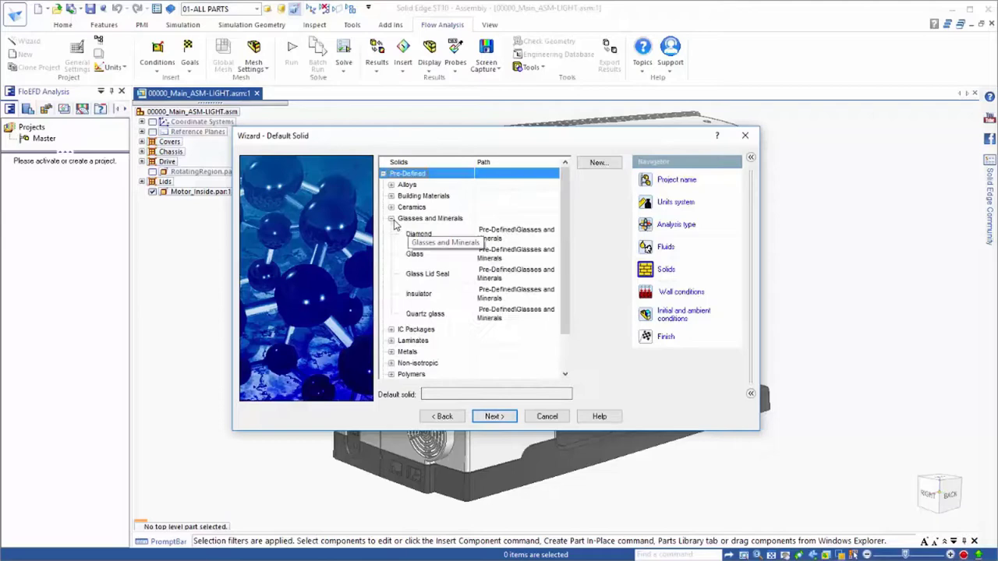
Step: Set the default solid to Insulator from Glasses and Minerals, accept the default wall and ambient conditions, and finish the project wizard
{"action": "left_click", "coordinate": [390, 218]}
{"action": "left_click", "coordinate": [431, 297]}
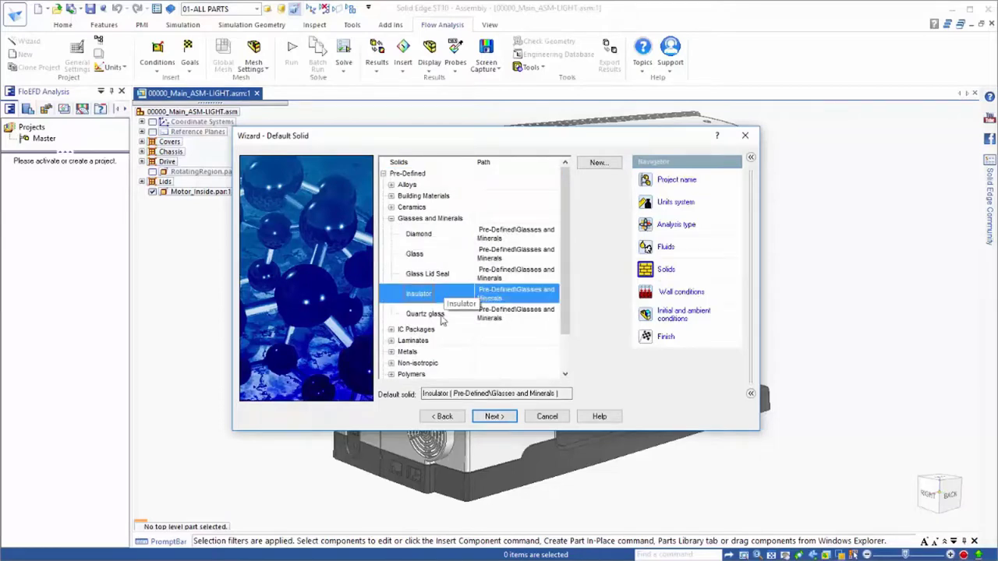
{"action": "left_click", "coordinate": [506, 417]}
{"action": "left_click", "coordinate": [502, 417]}
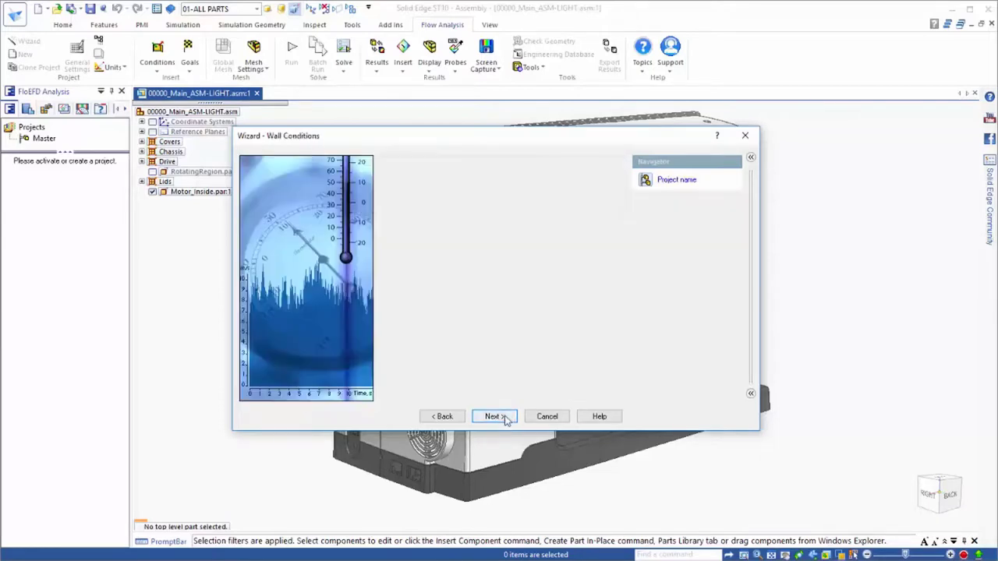
{"action": "left_click", "coordinate": [496, 416]}
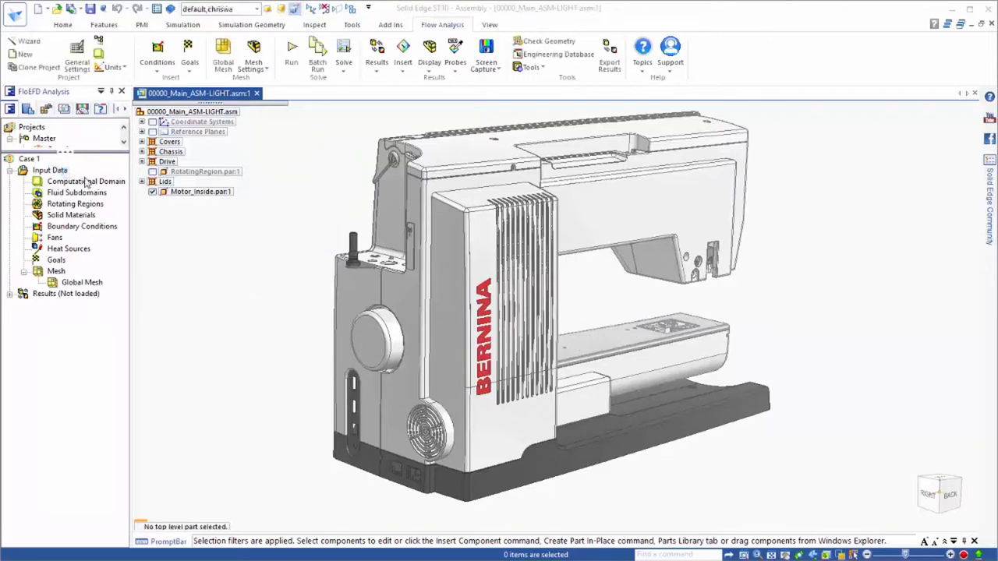
Step: Shrink the computational domain's width and height around the sewing machine in the back view, with Z min at about -0.138 m
{"action": "left_click", "coordinate": [86, 182]}
{"action": "left_click", "coordinate": [949, 494]}
{"action": "scroll", "coordinate": [538, 241], "scroll_direction": "down", "scroll_amount": 8}
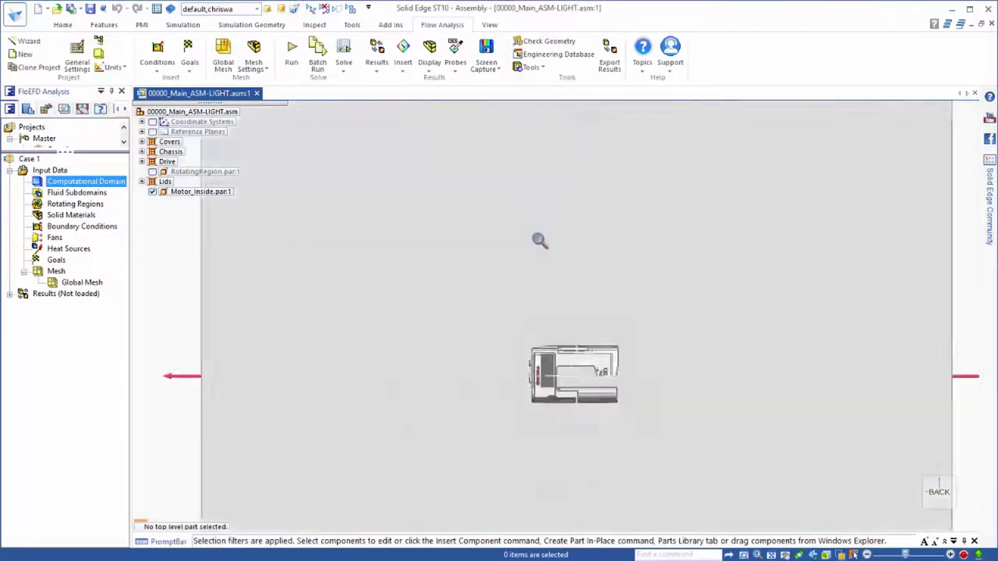
{"action": "left_click_drag", "start_coordinate": [394, 382], "coordinate": [521, 389]}
{"action": "left_click_drag", "start_coordinate": [579, 528], "coordinate": [583, 412]}
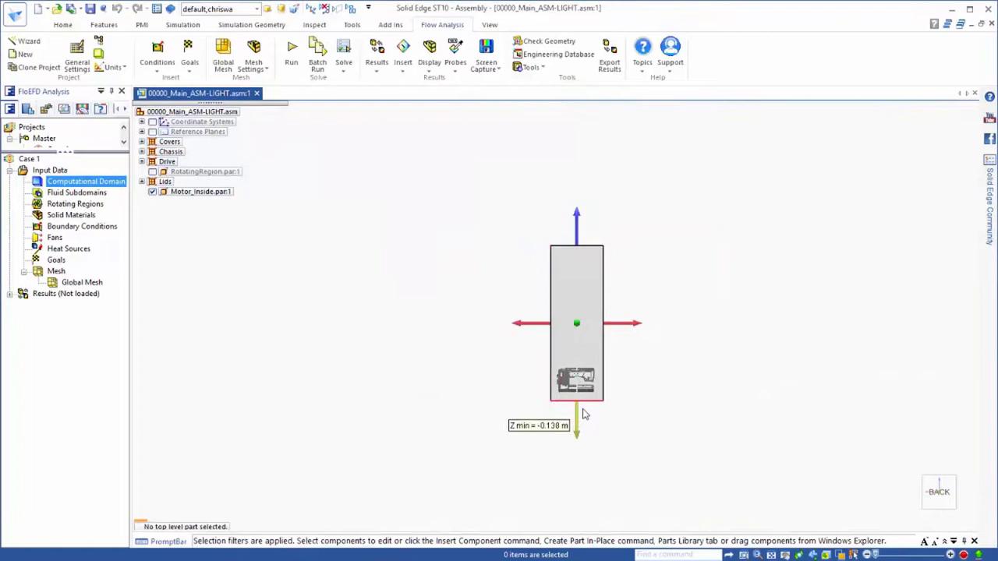
{"action": "left_click_drag", "start_coordinate": [580, 228], "coordinate": [583, 314]}
Step: Shrink the computational domain's depth around the sewing machine in the right view
{"action": "middle_click_drag", "start_coordinate": [760, 487], "coordinate": [830, 501]}
{"action": "left_click", "coordinate": [926, 492]}
{"action": "scroll", "coordinate": [551, 354], "scroll_direction": "down", "scroll_amount": 8}
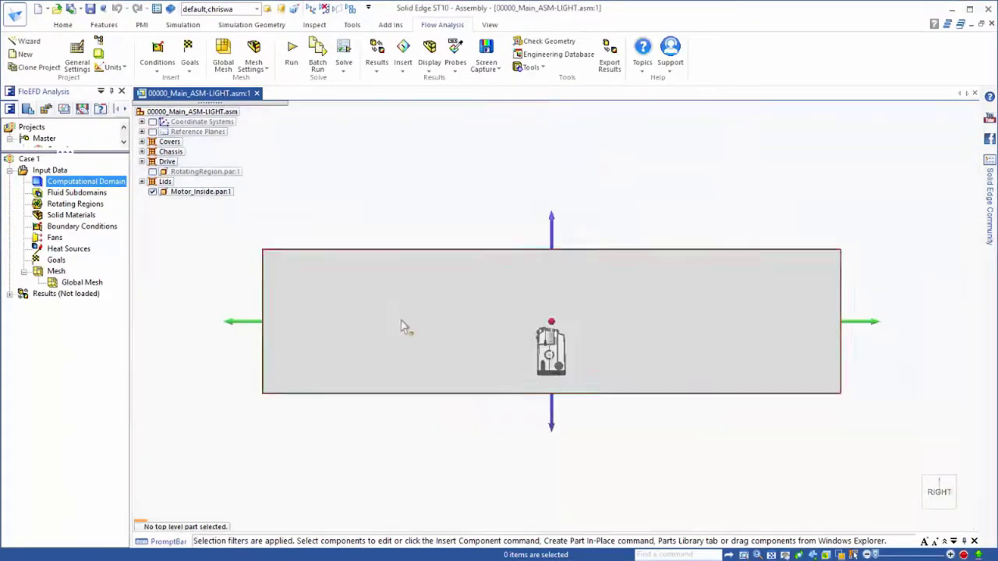
{"action": "left_click_drag", "start_coordinate": [246, 322], "coordinate": [505, 343]}
{"action": "middle_click_drag", "start_coordinate": [719, 423], "coordinate": [715, 437]}
Step: Check the resized computational domain in an isometric view and hide it
{"action": "left_click", "coordinate": [941, 490]}
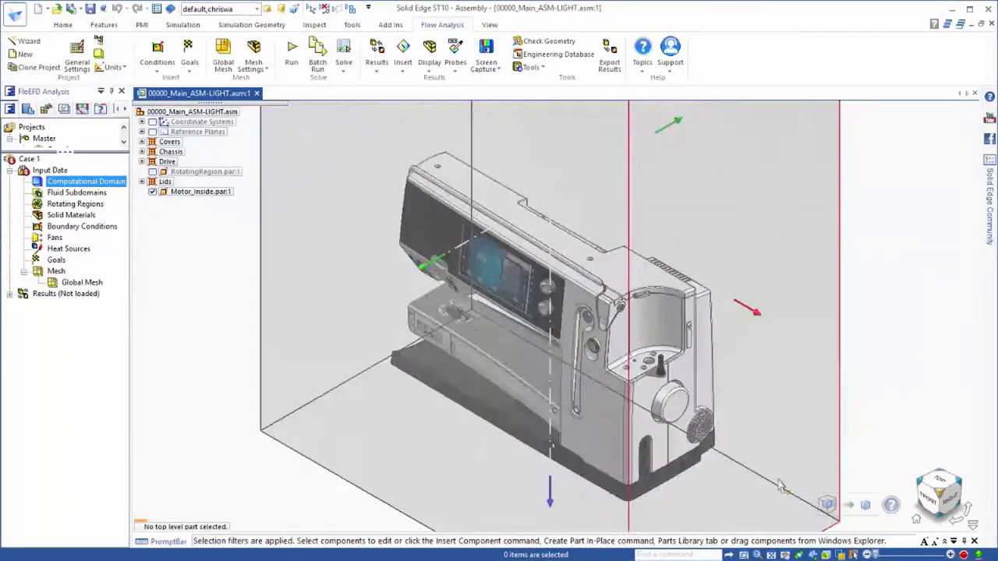
{"action": "scroll", "coordinate": [601, 438], "scroll_direction": "down", "scroll_amount": 5}
{"action": "right_click", "coordinate": [92, 182]}
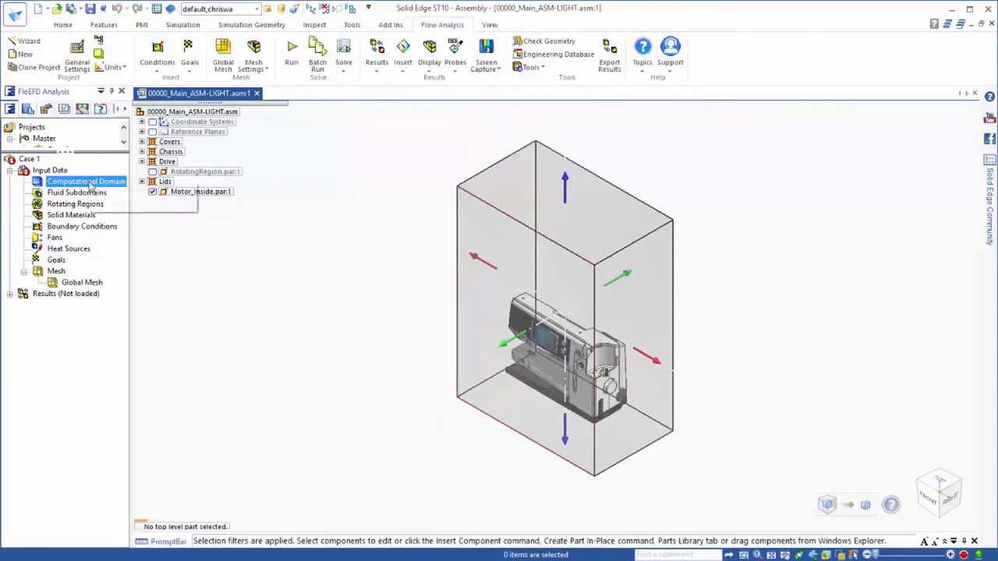
{"action": "left_click", "coordinate": [116, 200]}
Step: Hide the cover subassembly d0057824.asm:1 in the Covers group
{"action": "left_click", "coordinate": [142, 142]}
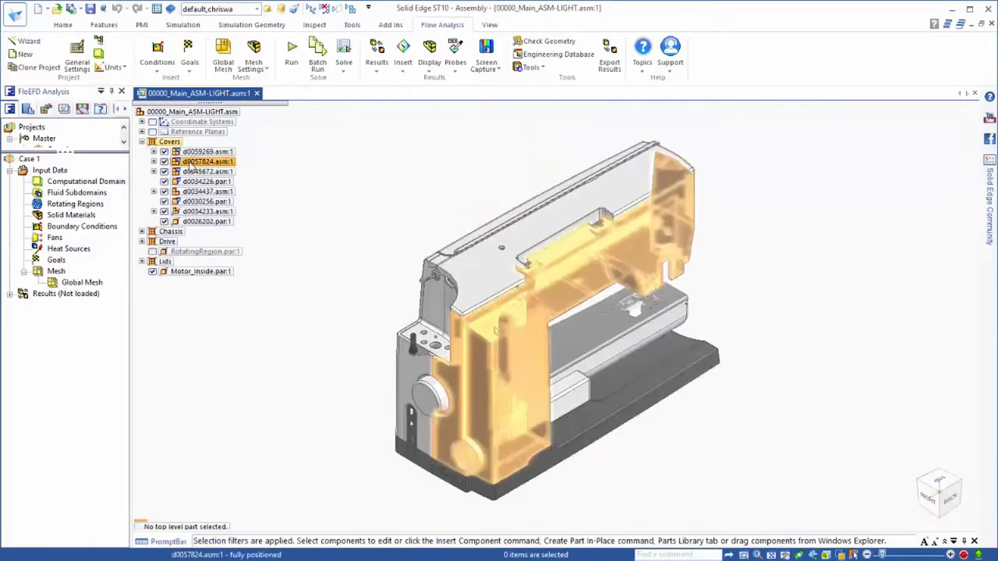
{"action": "left_click", "coordinate": [189, 164]}
{"action": "left_click", "coordinate": [164, 161]}
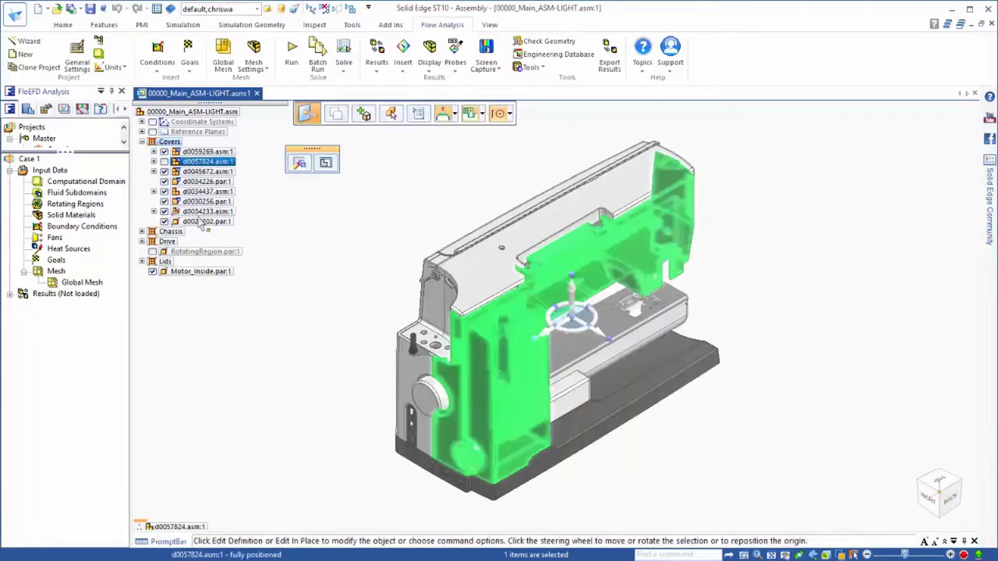
Step: Show RotatingRegion.par:1 around the motor fan and define it as a rotating region with an angular velocity of -5850 RPM
{"action": "middle_click_drag", "start_coordinate": [463, 472], "coordinate": [513, 533], "text": "shift"}
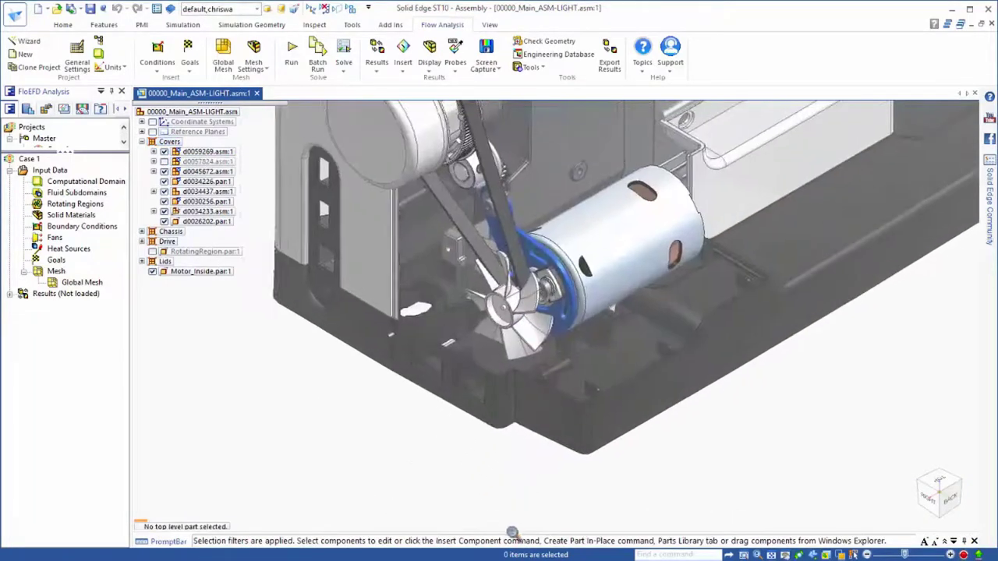
{"action": "left_click", "coordinate": [153, 252]}
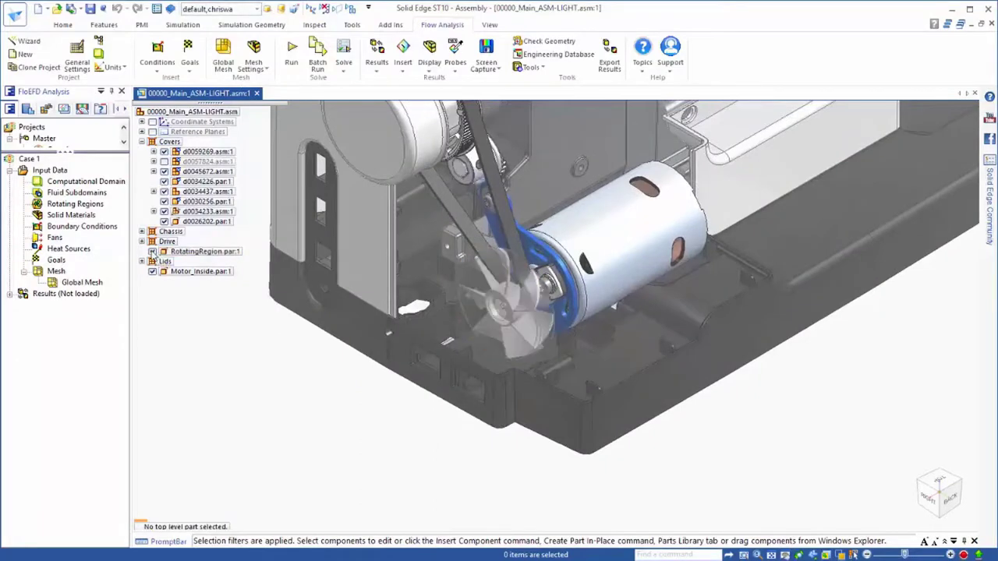
{"action": "right_click", "coordinate": [69, 205]}
{"action": "left_click", "coordinate": [92, 214]}
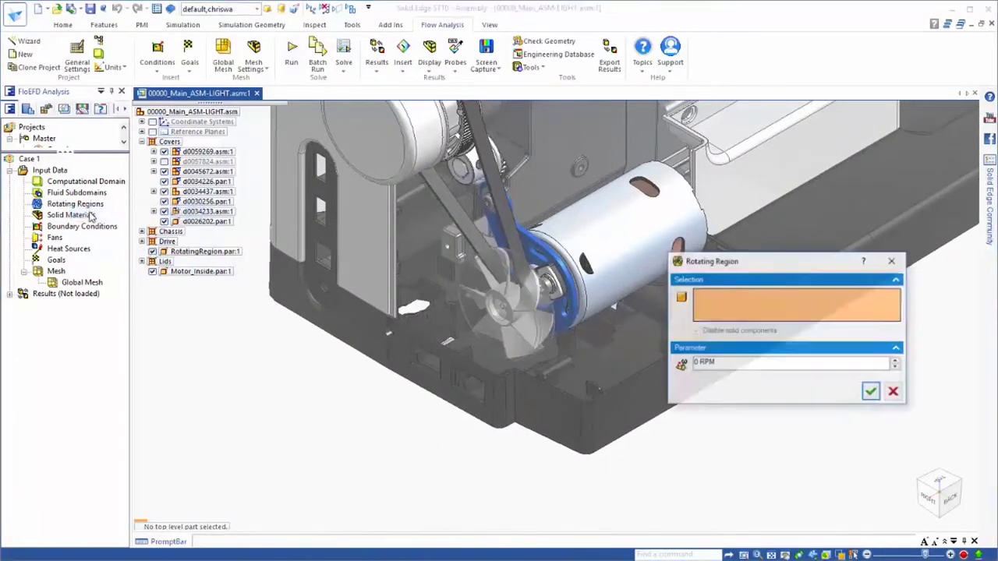
{"action": "left_click", "coordinate": [222, 252]}
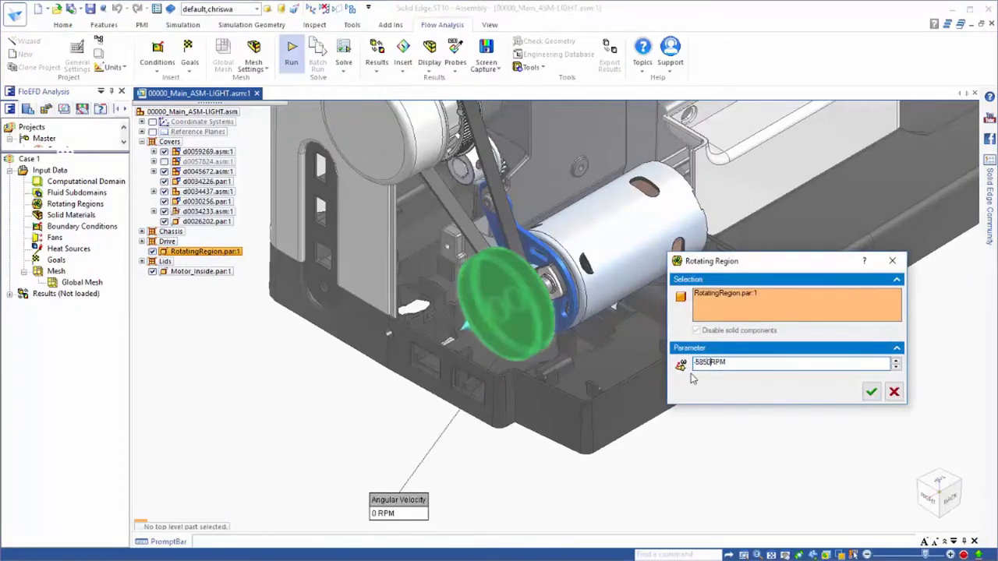
{"action": "left_click", "coordinate": [871, 392]}
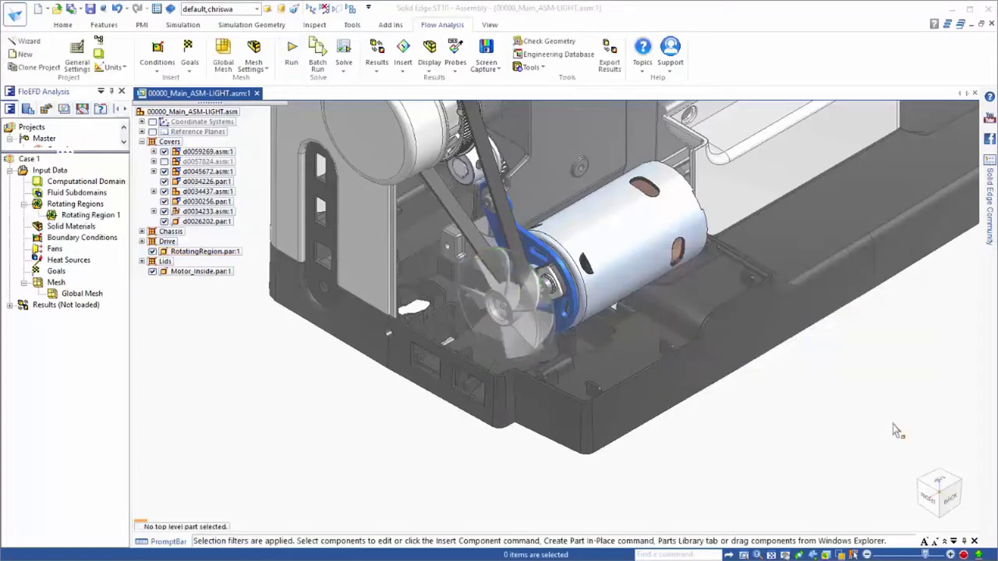
Step: Assign the predefined alloy Steel Stainless 321 as solid material to the motor subassembly d0027840.asm:1 and Motor_Inside.par:1
{"action": "left_click", "coordinate": [141, 142]}
{"action": "left_click", "coordinate": [142, 161]}
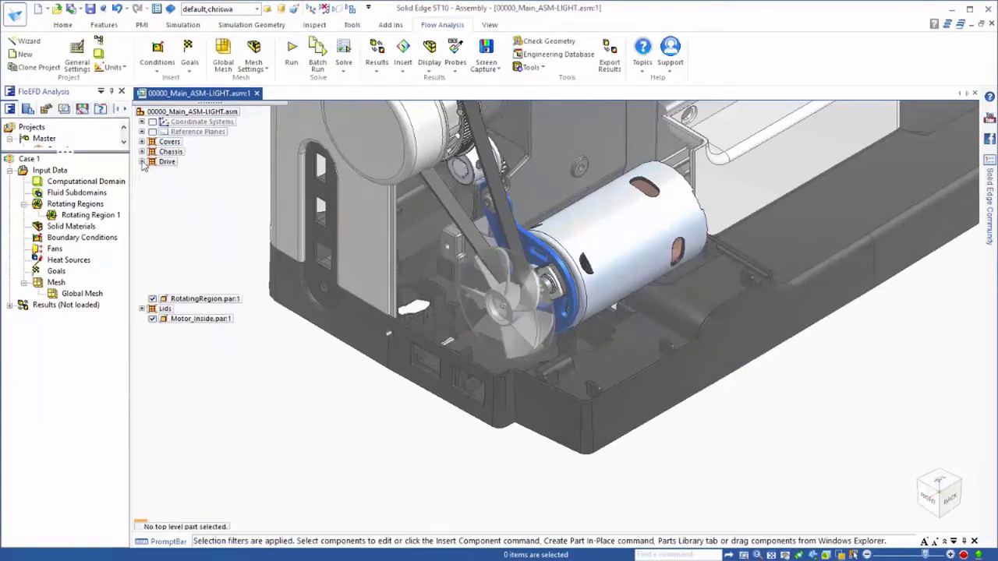
{"action": "left_click", "coordinate": [193, 233]}
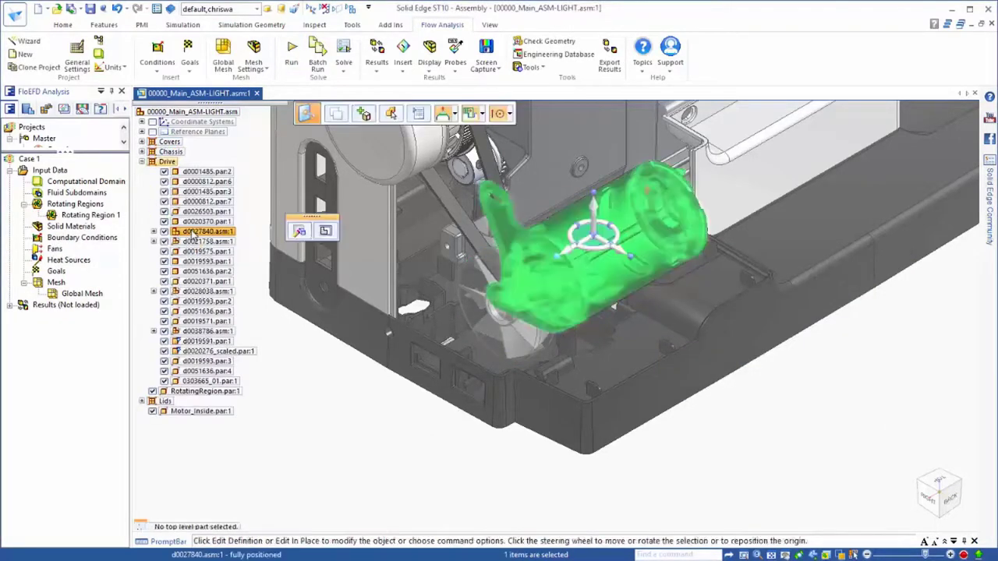
{"action": "left_click", "coordinate": [199, 411], "text": "ctrl"}
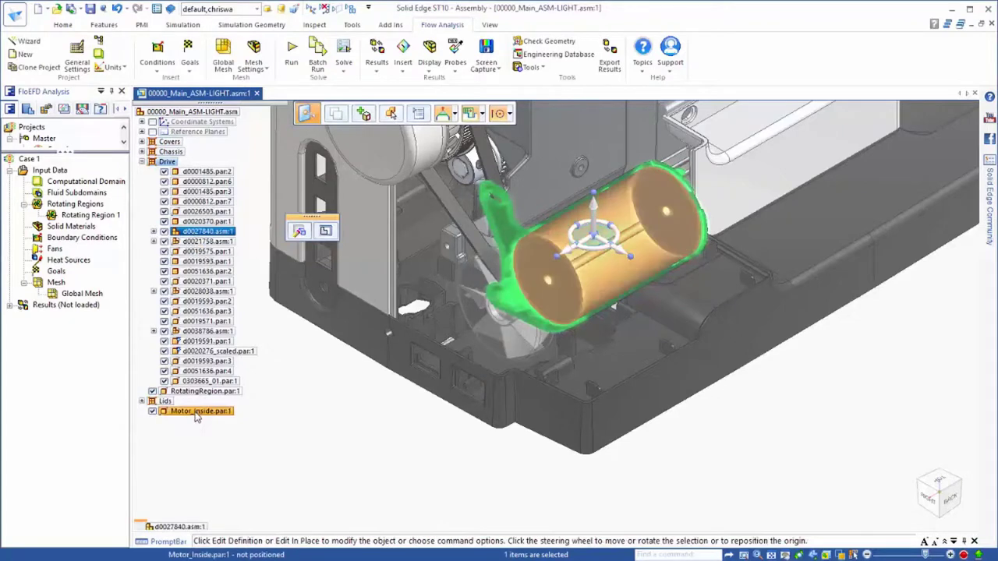
{"action": "right_click", "coordinate": [76, 228]}
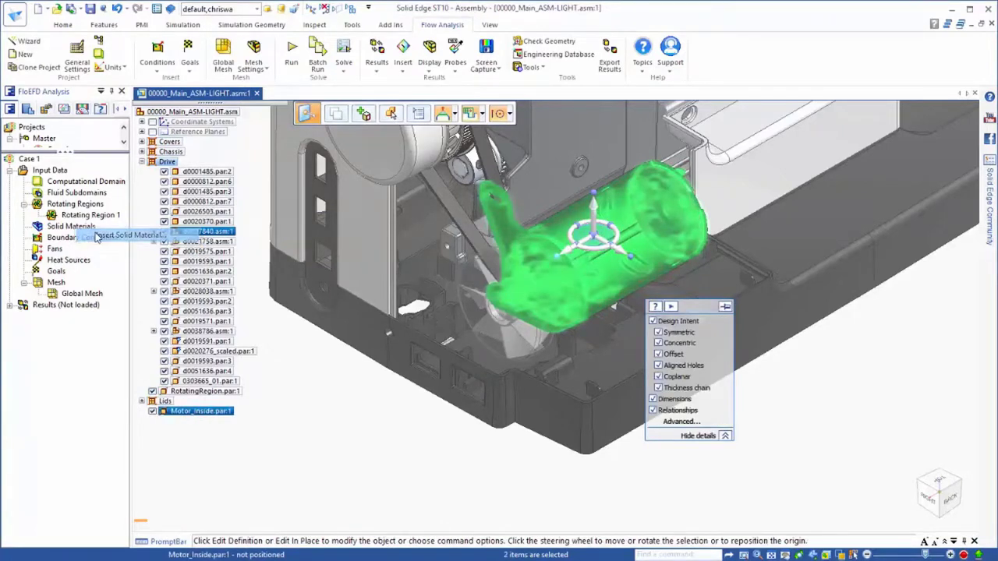
{"action": "left_click", "coordinate": [141, 232]}
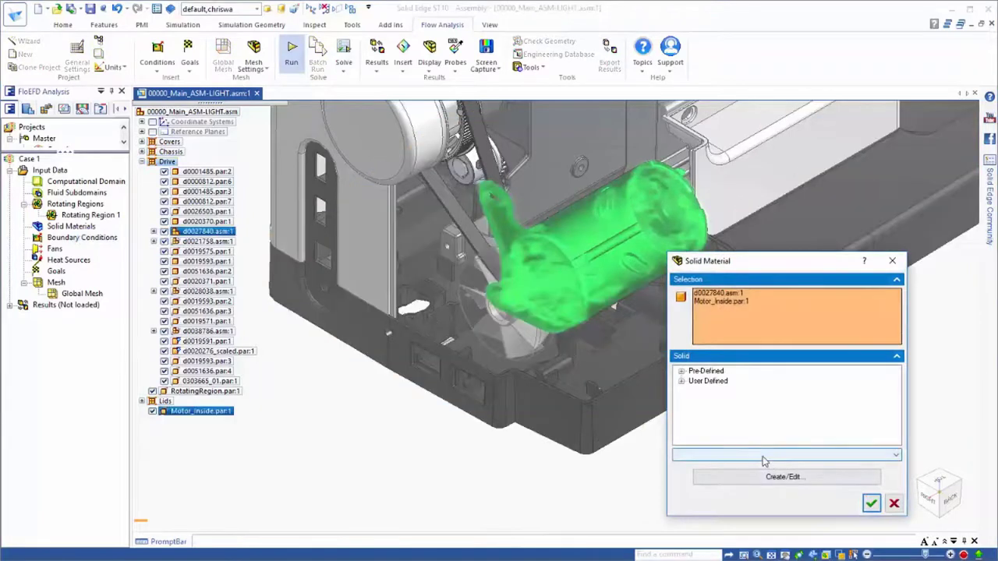
{"action": "left_click", "coordinate": [681, 371]}
{"action": "left_click", "coordinate": [693, 382]}
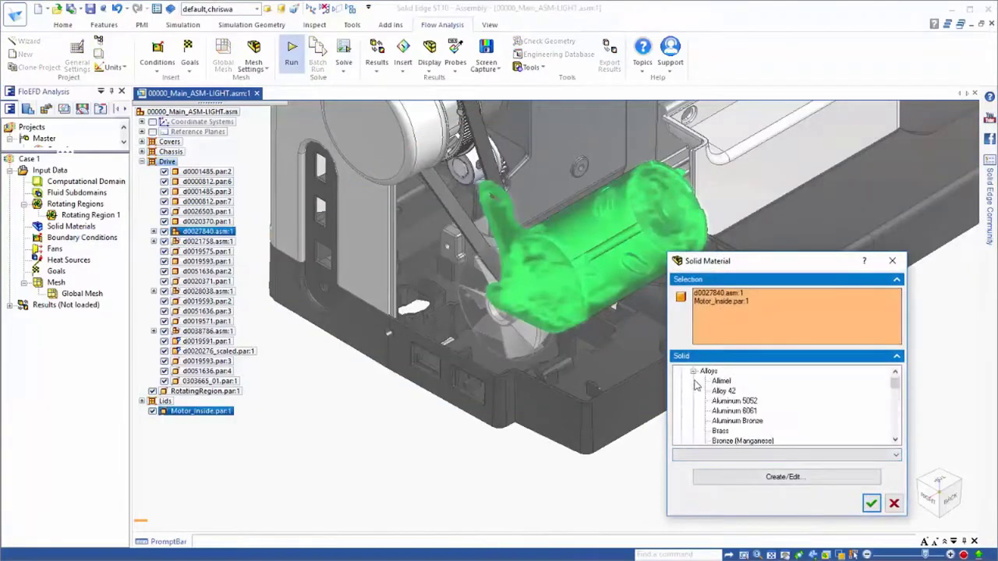
{"action": "scroll", "coordinate": [808, 412], "scroll_direction": "down", "scroll_amount": 8}
{"action": "left_click", "coordinate": [760, 392]}
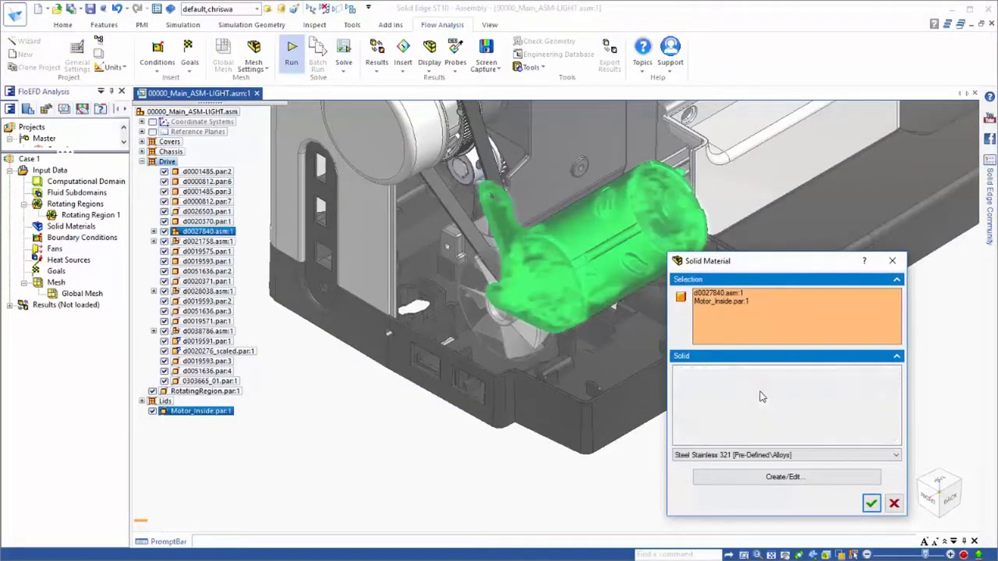
{"action": "left_click", "coordinate": [872, 505]}
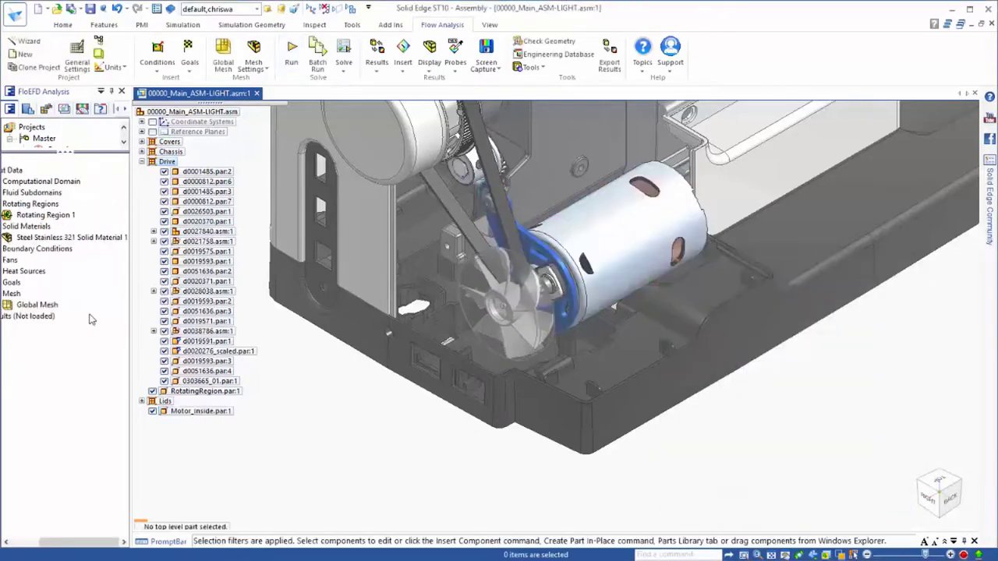
Step: Insert a volume heat source on Motor_Inside.par:1 with a heat generation rate of 60 W
{"action": "left_click_drag", "start_coordinate": [94, 540], "coordinate": [64, 541]}
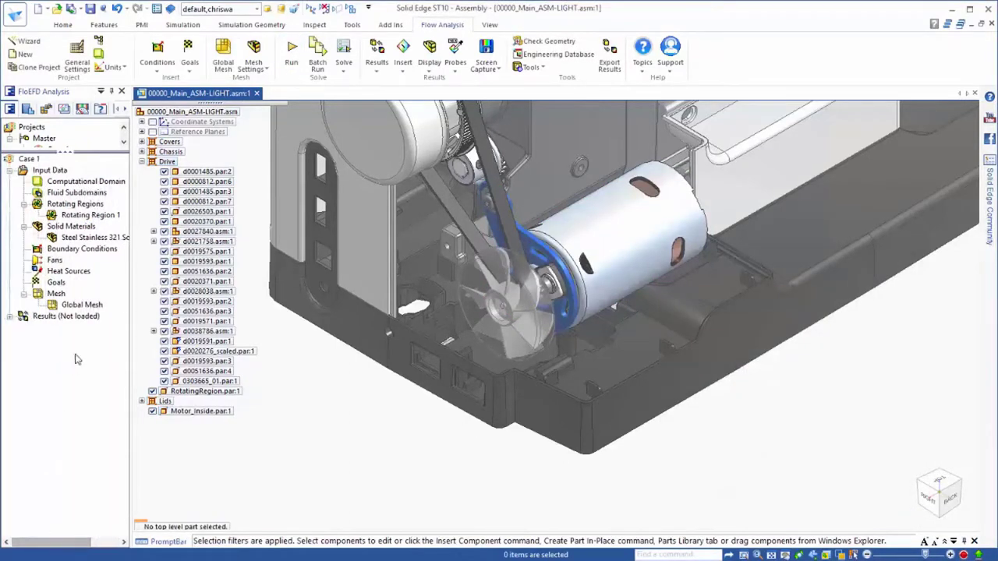
{"action": "right_click", "coordinate": [72, 273]}
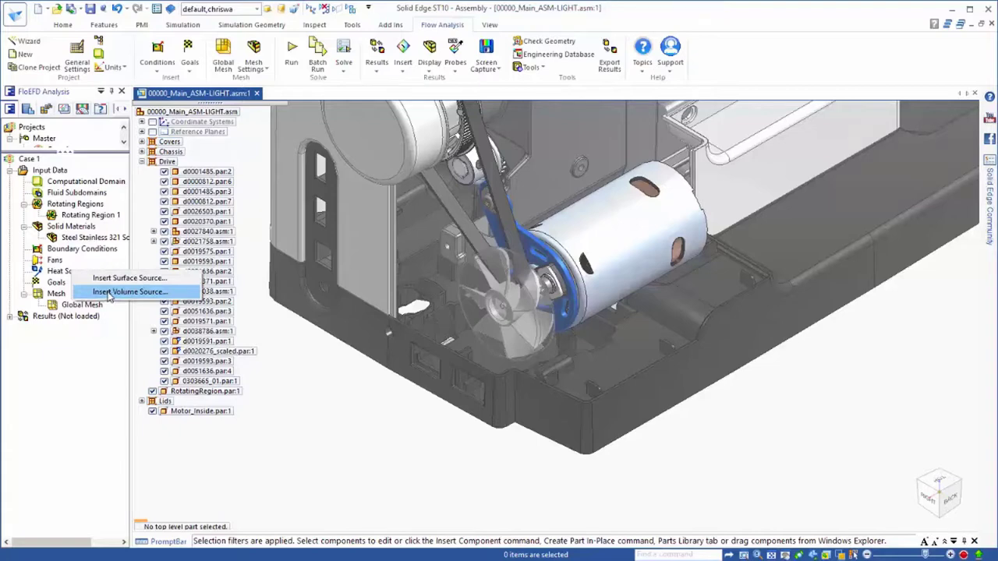
{"action": "left_click", "coordinate": [108, 292]}
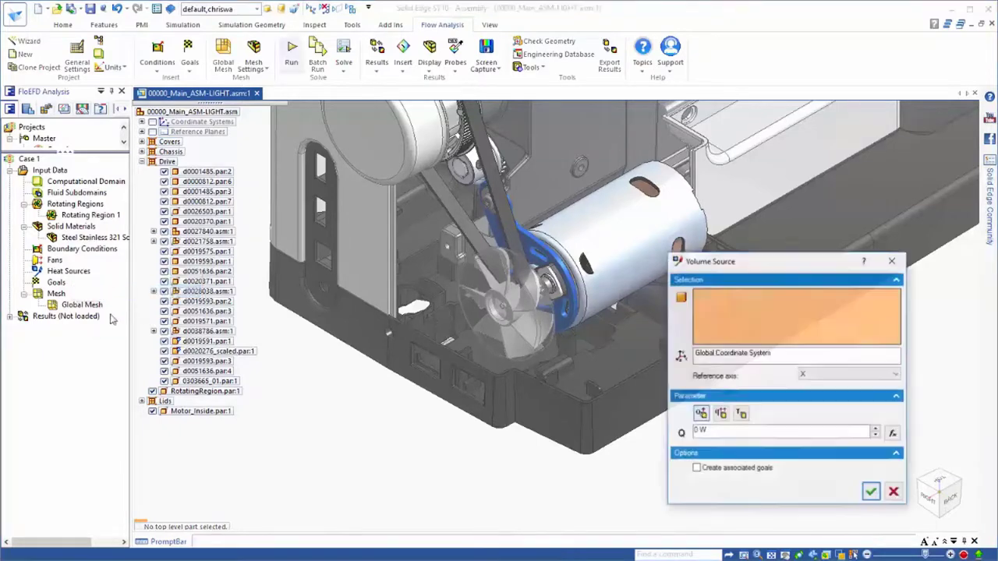
{"action": "left_click", "coordinate": [198, 412]}
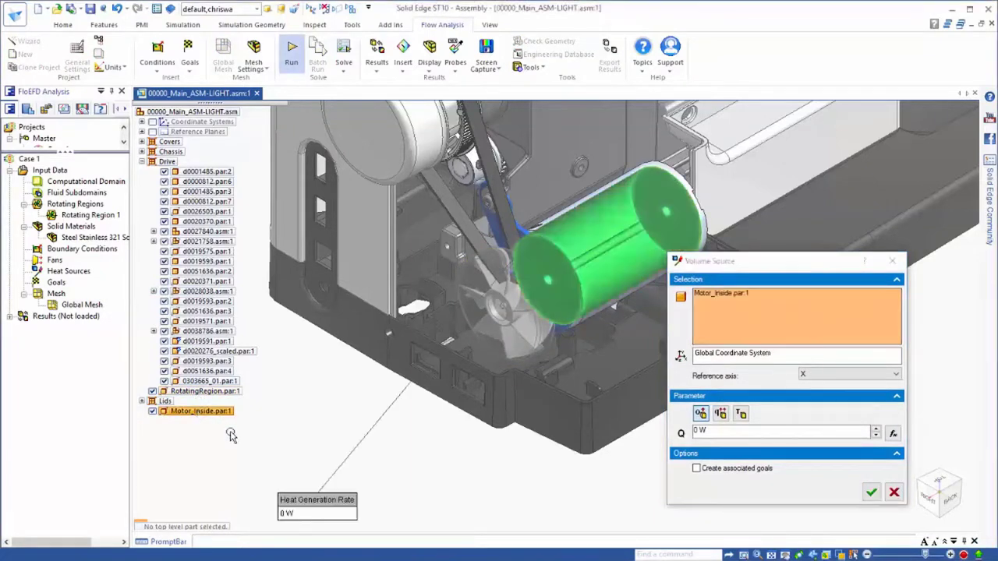
{"action": "double_click", "coordinate": [698, 431]}
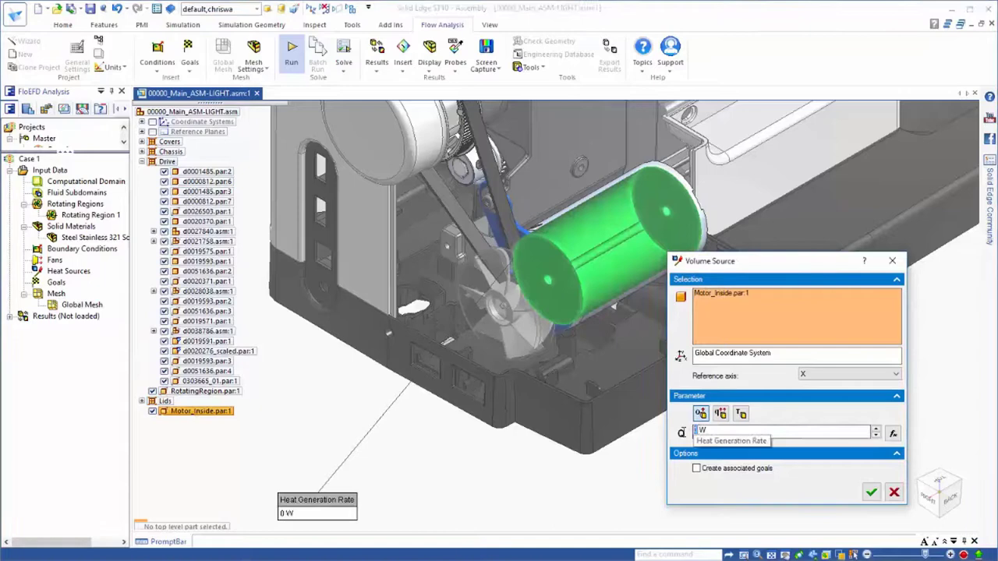
{"action": "type", "text": "60"}
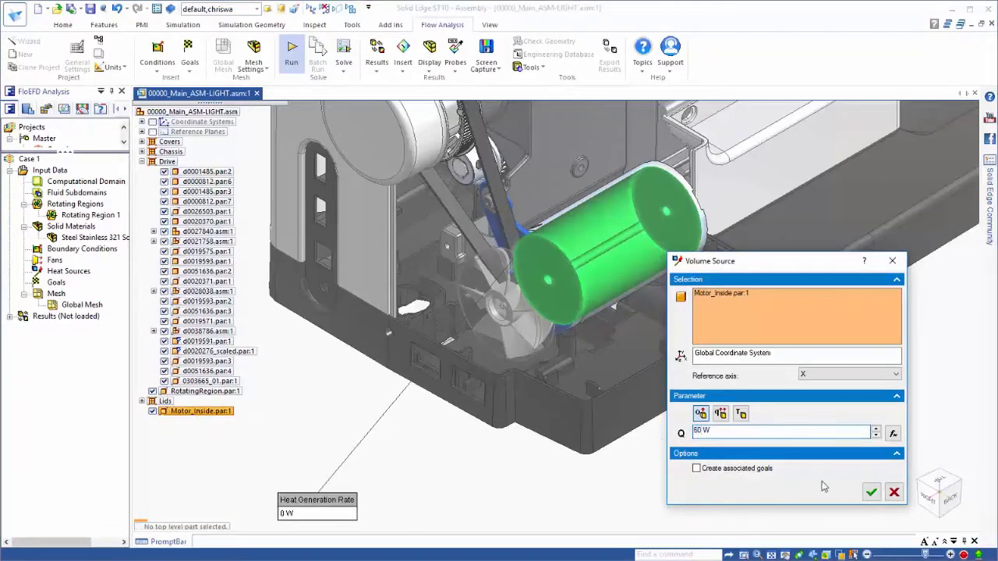
{"action": "left_click", "coordinate": [871, 492]}
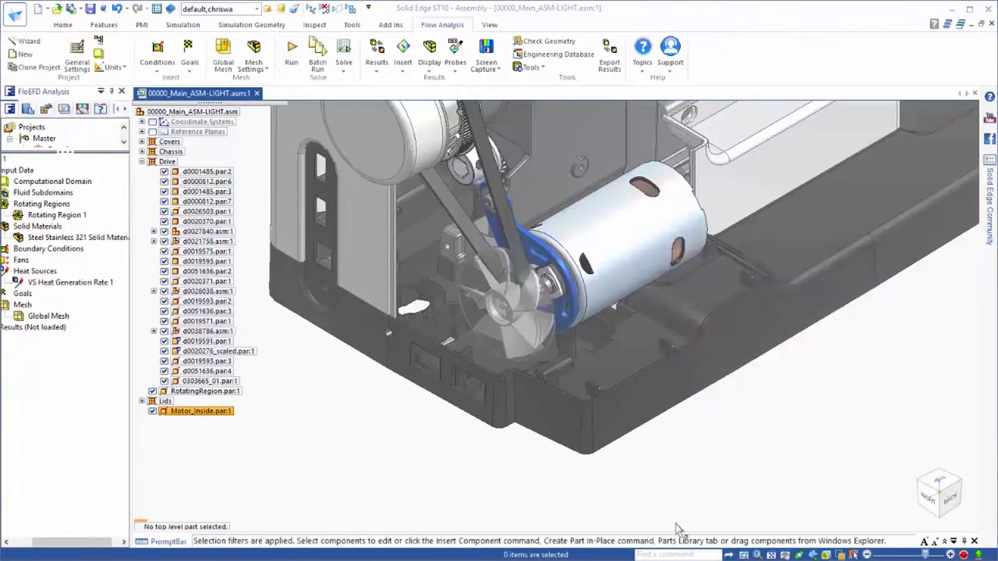
Step: Insert a volume goal for the average Temperature (Solid) of Motor_Inside.par:1, the body of the motor heat source
{"action": "left_click_drag", "start_coordinate": [83, 540], "coordinate": [63, 540]}
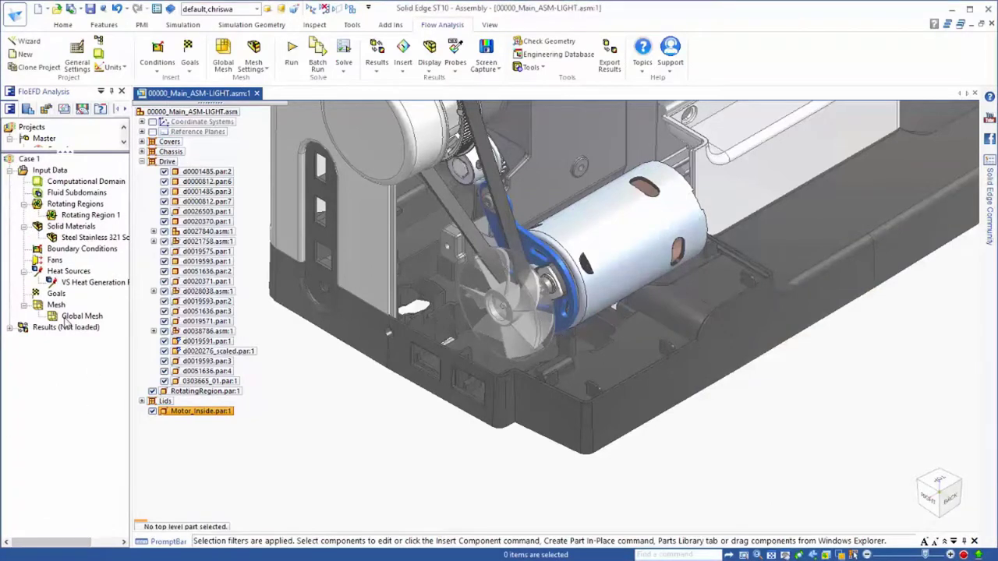
{"action": "right_click", "coordinate": [52, 294]}
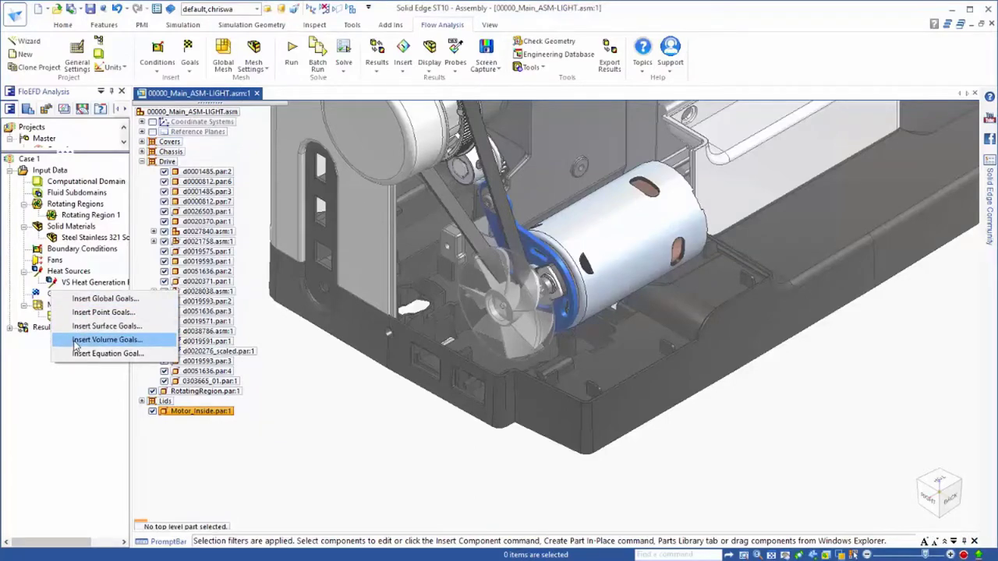
{"action": "left_click", "coordinate": [105, 340]}
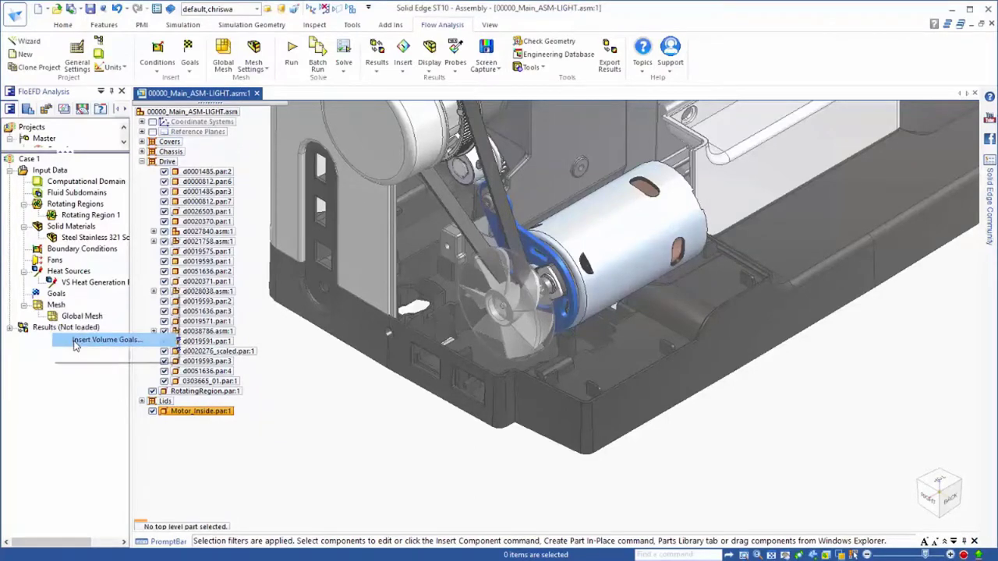
{"action": "left_click", "coordinate": [81, 284]}
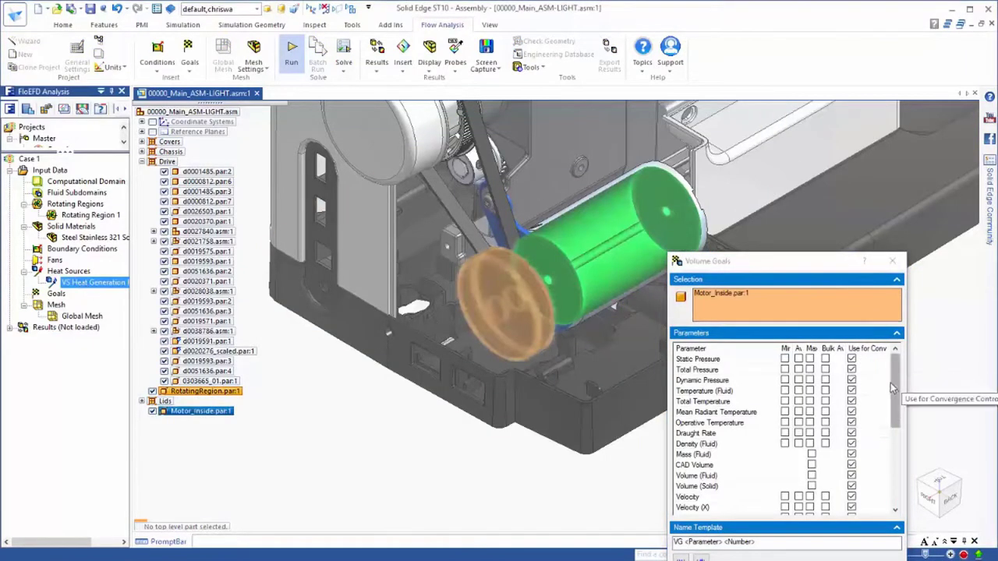
{"action": "left_click_drag", "start_coordinate": [897, 392], "coordinate": [894, 476]}
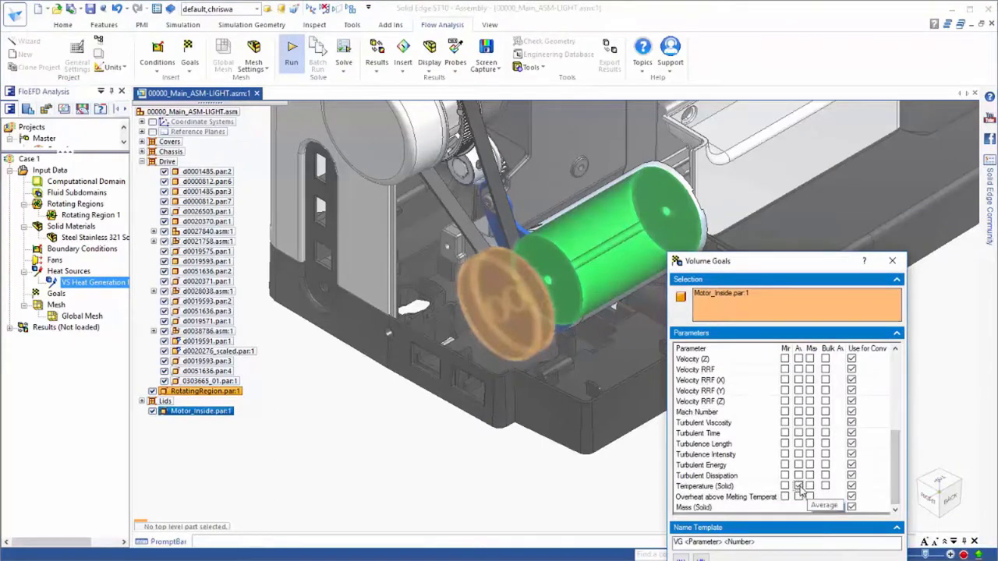
{"action": "key", "text": "Return"}
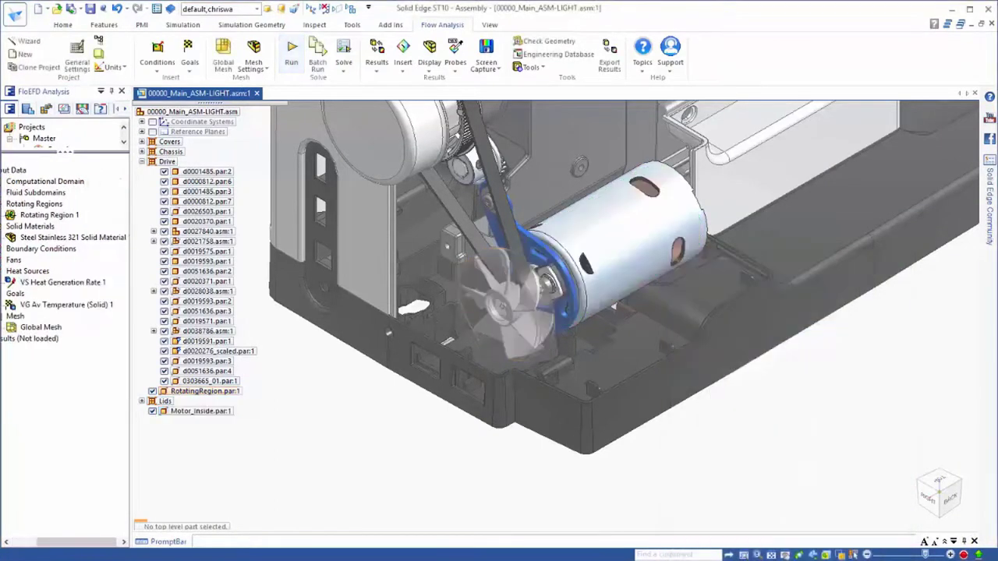
Step: Run the calculation of Case 1
{"action": "left_click_drag", "start_coordinate": [84, 542], "coordinate": [56, 542]}
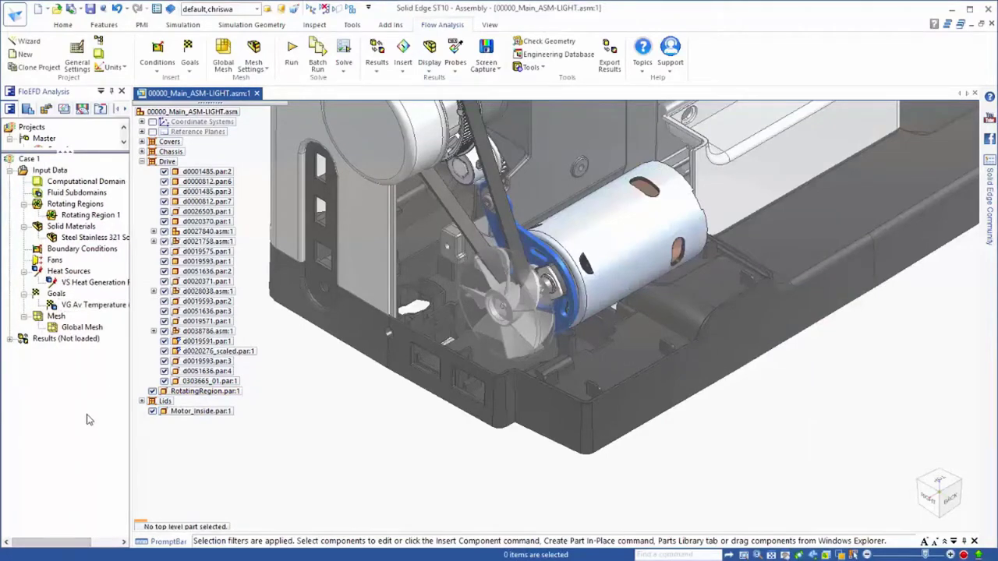
{"action": "left_click", "coordinate": [292, 66]}
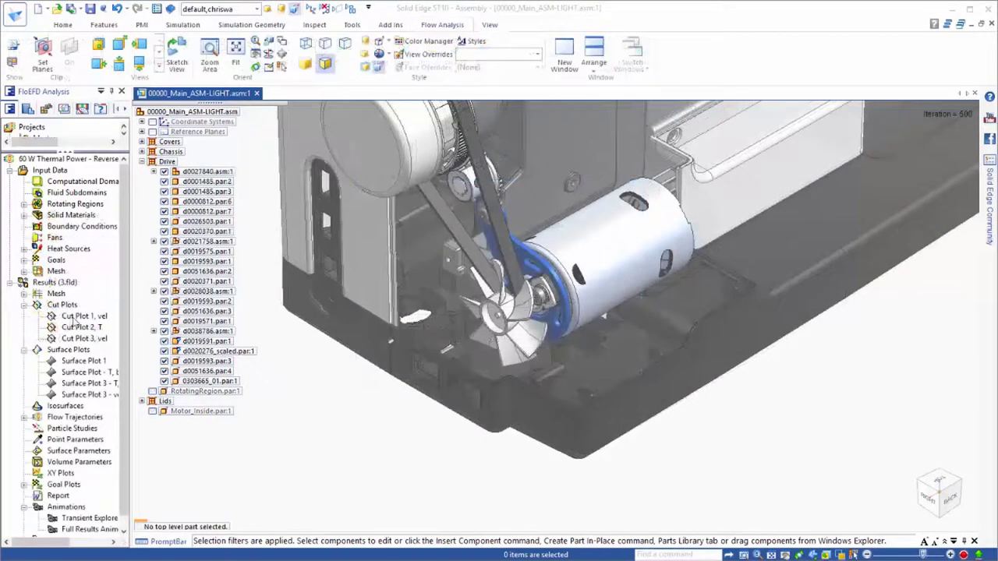
Step: Show the velocity cut plot Cut Plot 1, vel and examine the flow around the motor and fan
{"action": "right_click", "coordinate": [73, 317]}
{"action": "left_click", "coordinate": [104, 341]}
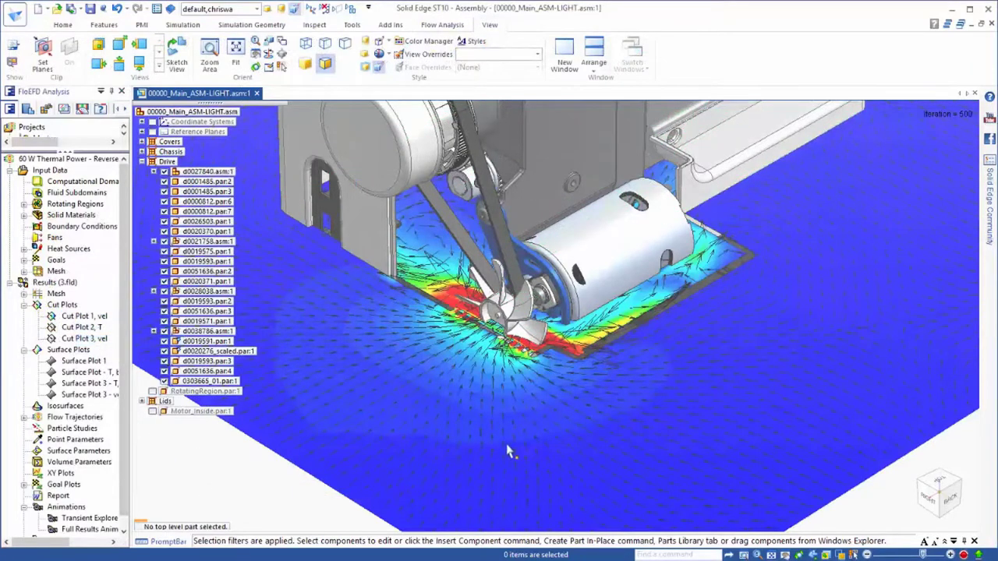
{"action": "scroll", "coordinate": [508, 451], "scroll_direction": "down", "scroll_amount": 3}
{"action": "left_click", "coordinate": [72, 317]}
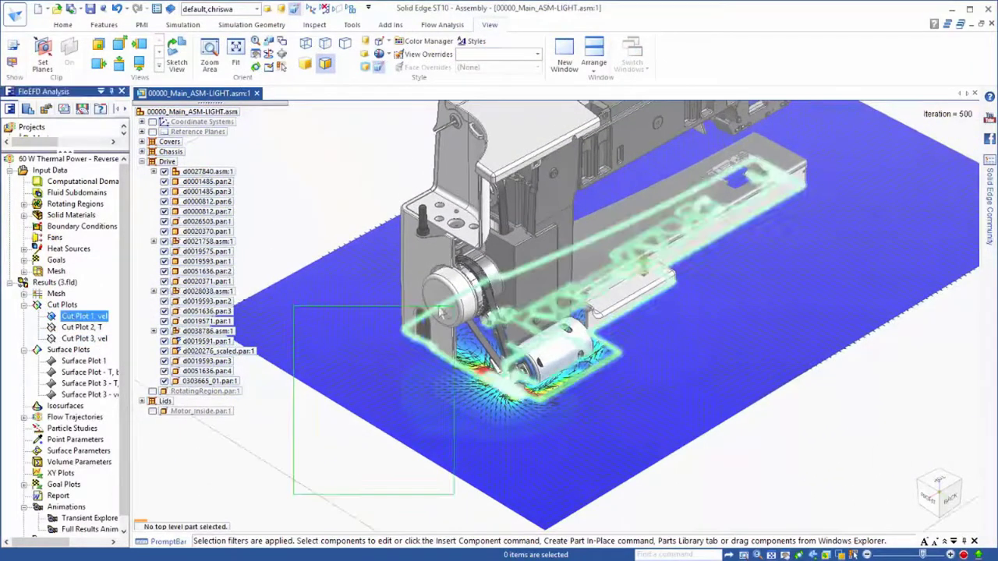
{"action": "left_click_drag", "start_coordinate": [644, 277], "coordinate": [670, 263]}
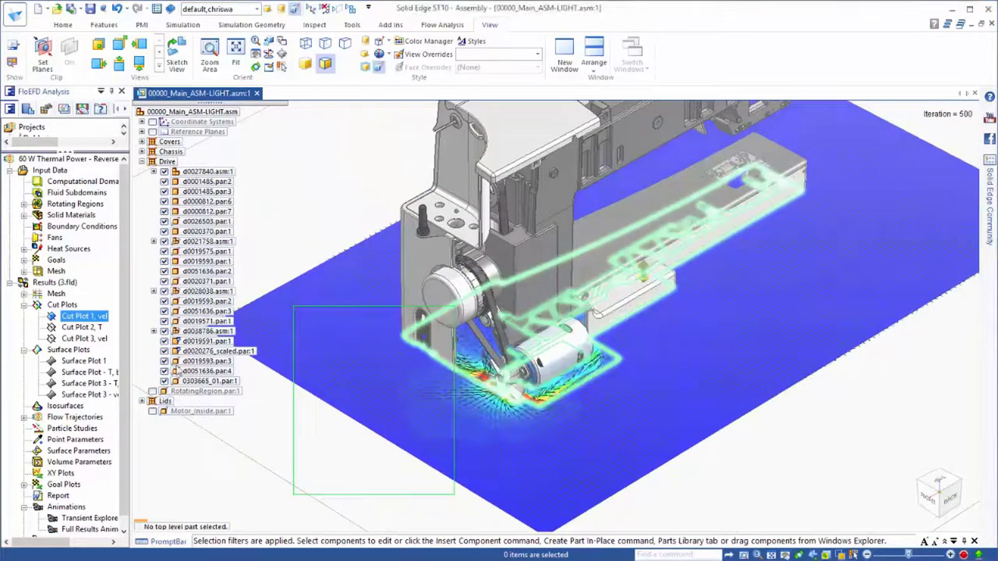
Step: Hide Cut Plot 1, vel and show the temperature plot Cut Plot 2, T around the motor
{"action": "right_click", "coordinate": [86, 316]}
{"action": "left_click", "coordinate": [113, 338]}
{"action": "right_click", "coordinate": [78, 327]}
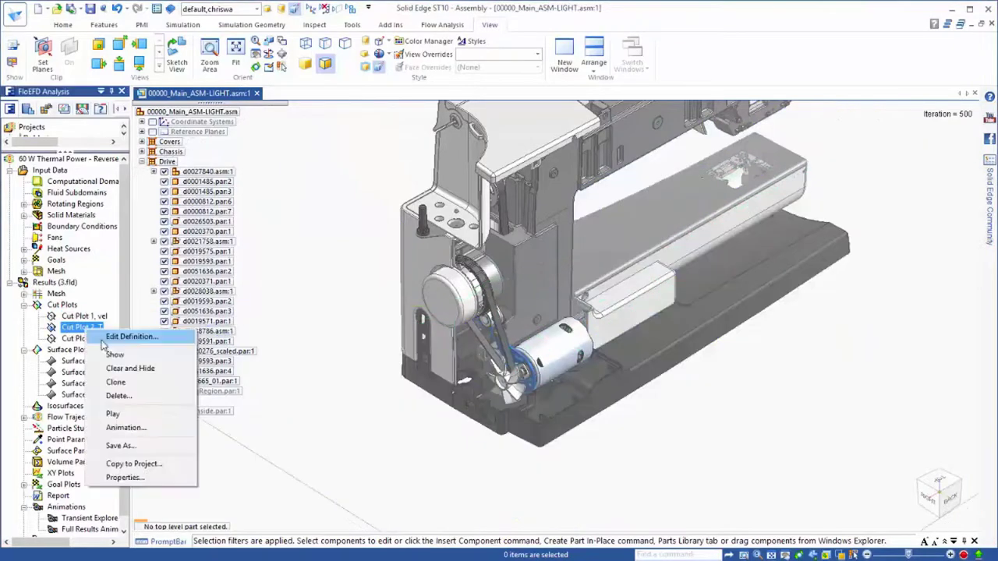
{"action": "left_click", "coordinate": [114, 338]}
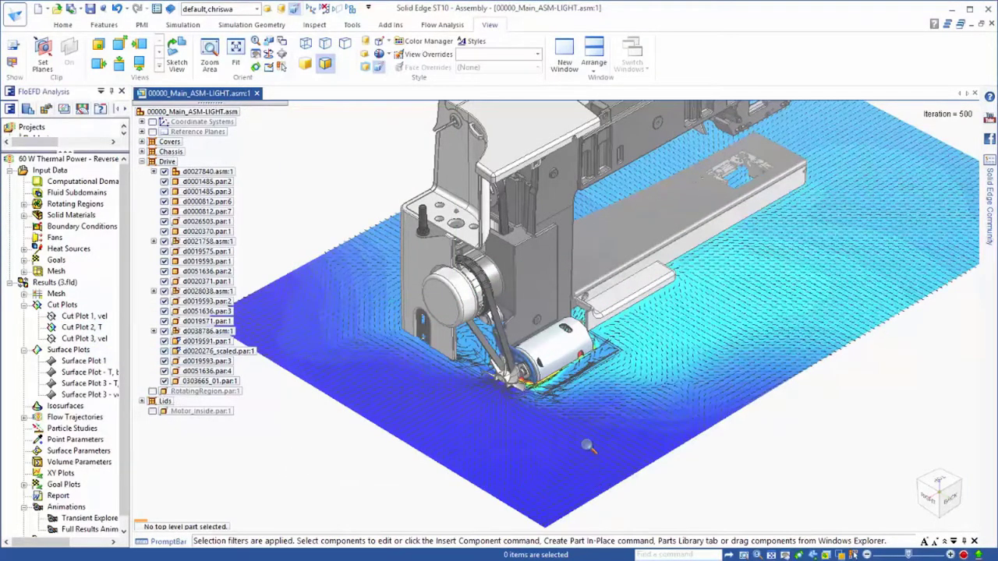
{"action": "right_click_drag", "start_coordinate": [586, 444], "coordinate": [585, 499], "text": "ctrl"}
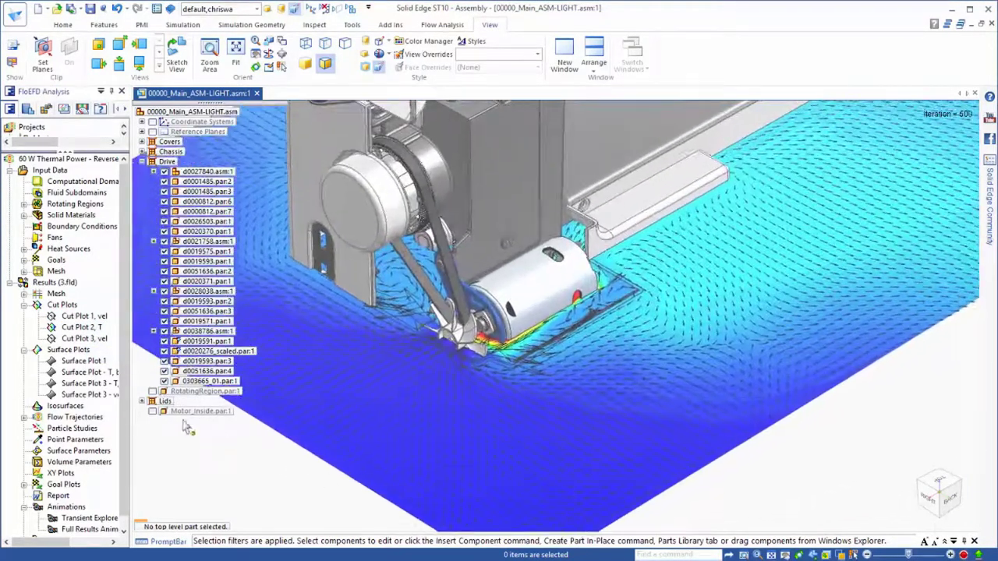
Step: Show Surface Plot - T and Surface Plot 3 - T, inner chassis, with d0027840.asm:1 and d0026503.par:1 hidden
{"action": "right_click", "coordinate": [85, 372]}
{"action": "left_click", "coordinate": [113, 398]}
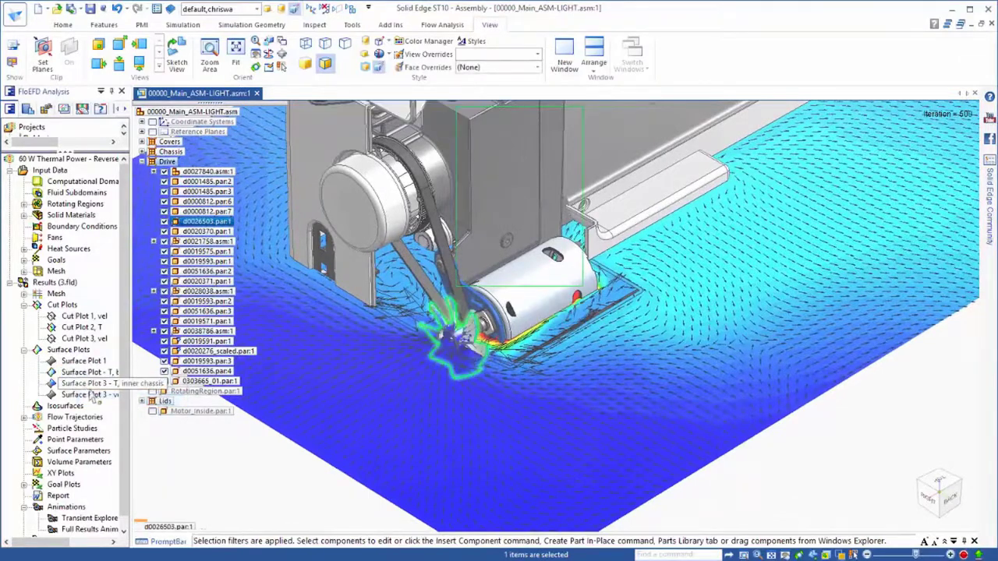
{"action": "right_click", "coordinate": [99, 385]}
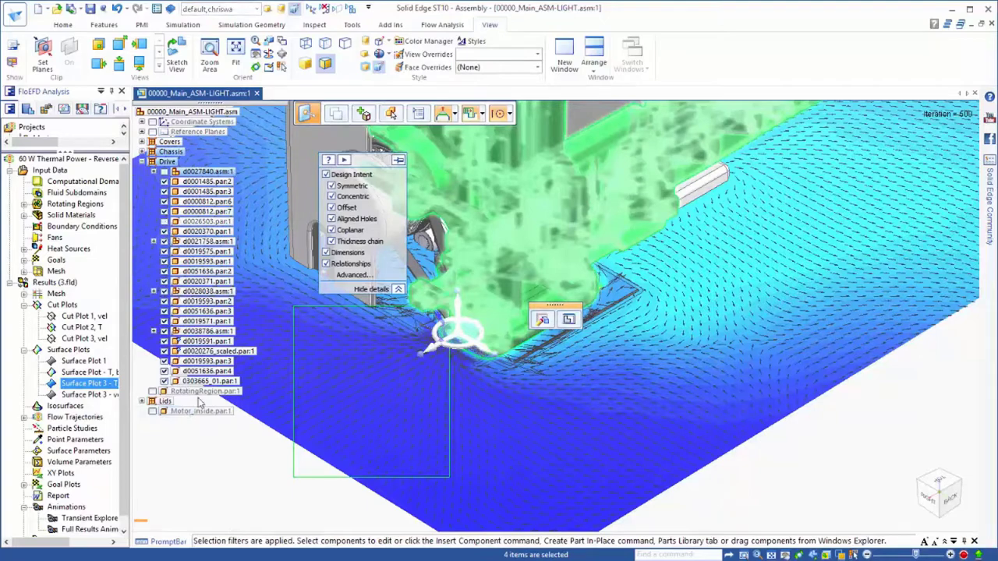
{"action": "left_click", "coordinate": [209, 459]}
{"action": "scroll", "coordinate": [537, 421], "scroll_direction": "up", "scroll_amount": 2}
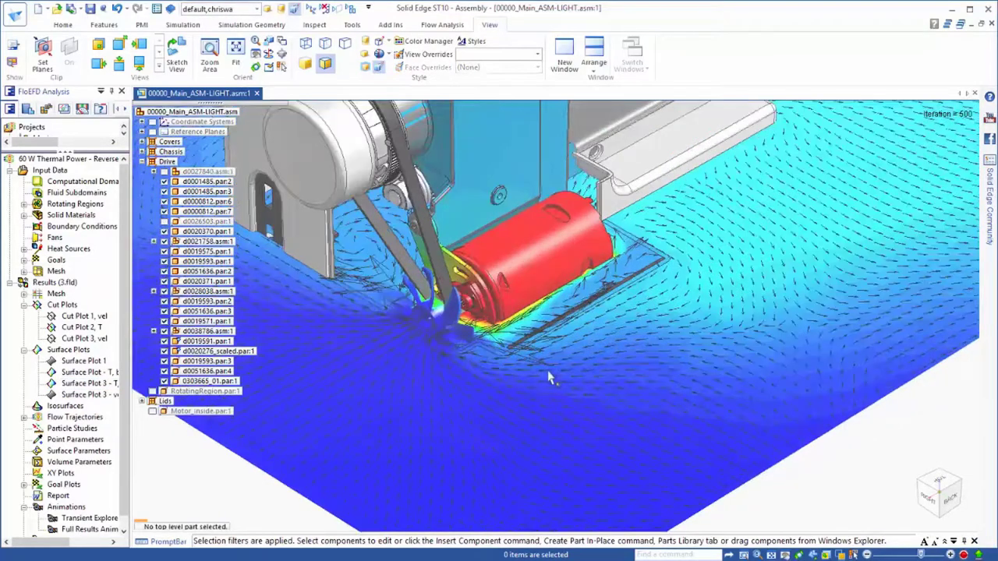
Step: Display the assembly as unshaded edges and examine the temperature distribution on the inner chassis and motor from several sides
{"action": "middle_click_drag", "start_coordinate": [524, 393], "coordinate": [550, 436], "text": "shift"}
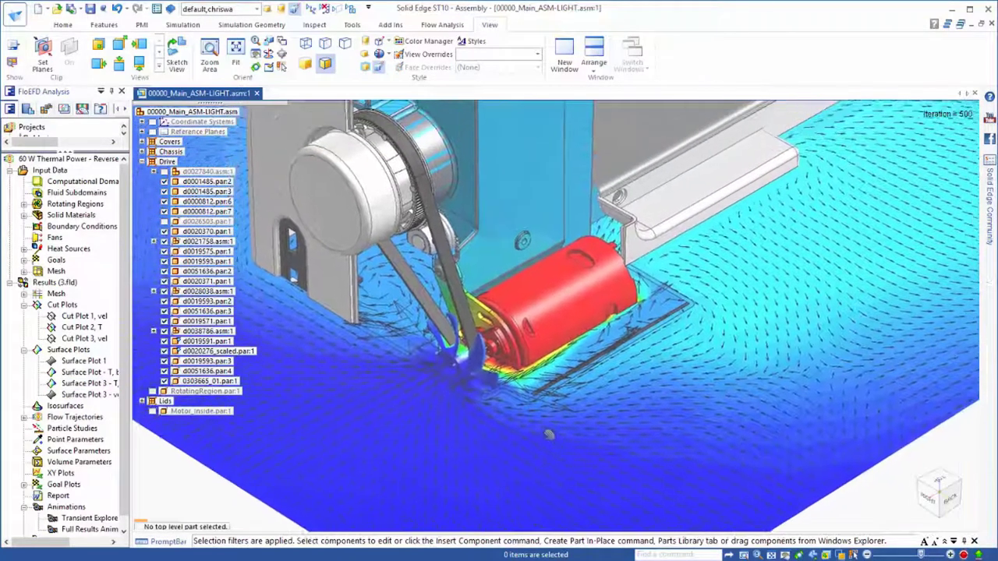
{"action": "scroll", "coordinate": [556, 427], "scroll_direction": "down", "scroll_amount": 2}
{"action": "scroll", "coordinate": [559, 425], "scroll_direction": "down", "scroll_amount": 3}
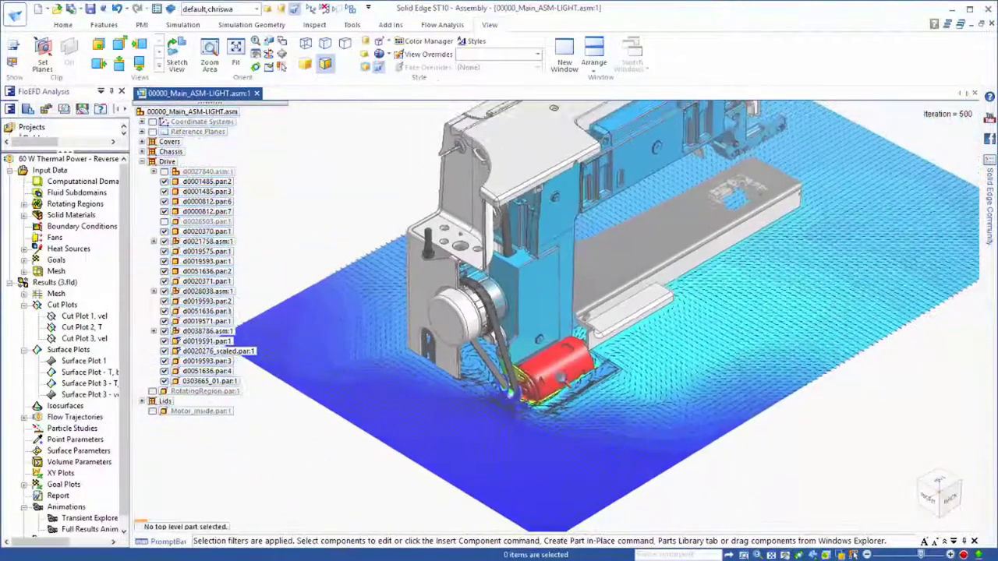
{"action": "scroll", "coordinate": [555, 407], "scroll_direction": "down", "scroll_amount": 2}
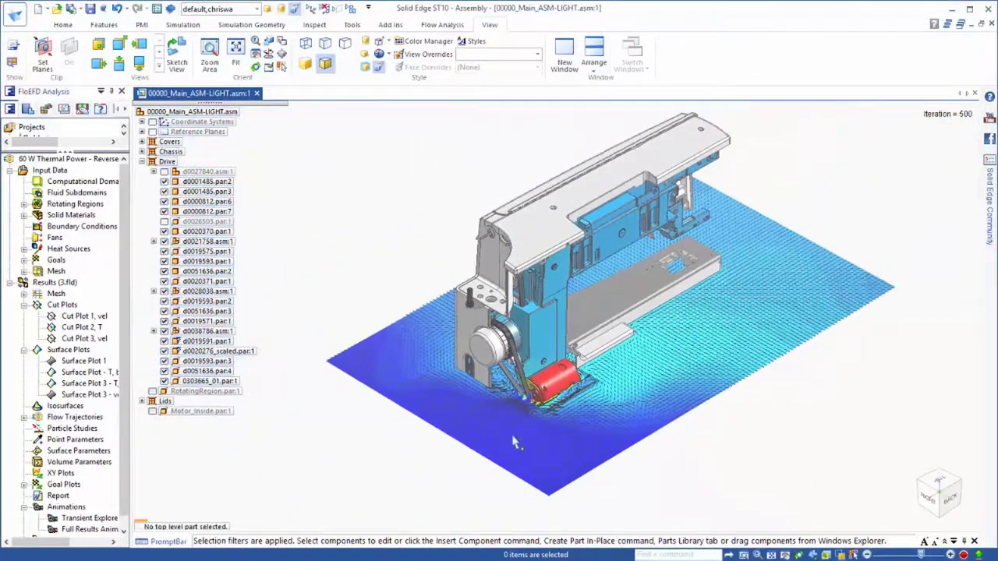
{"action": "mouse_move", "coordinate": [516, 441]}
{"action": "middle_mouse_down"}
{"action": "mouse_move", "coordinate": [512, 393]}
{"action": "mouse_move", "coordinate": [427, 336]}
{"action": "mouse_move", "coordinate": [363, 368]}
{"action": "mouse_move", "coordinate": [353, 403]}
{"action": "middle_mouse_up"}
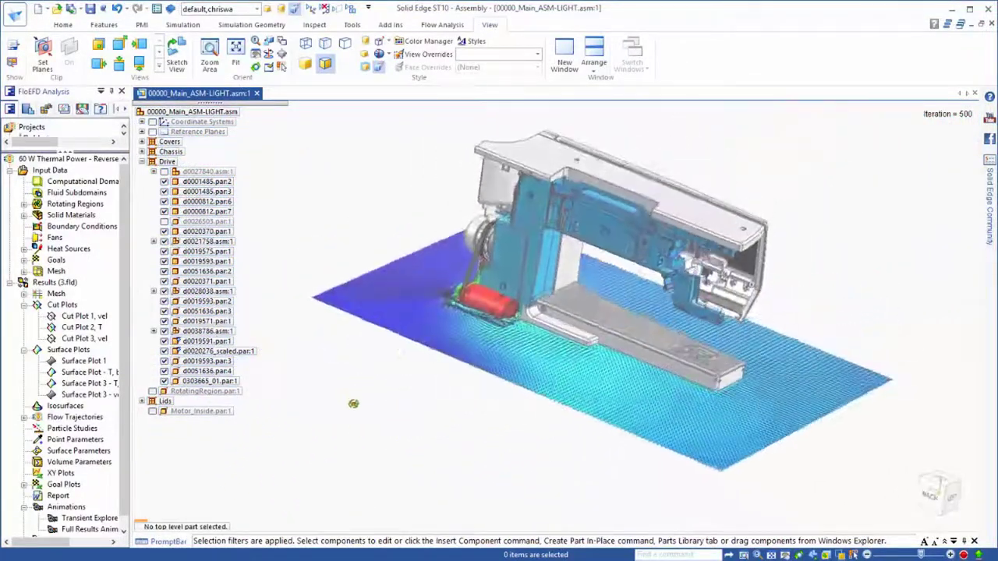
{"action": "left_click", "coordinate": [344, 44]}
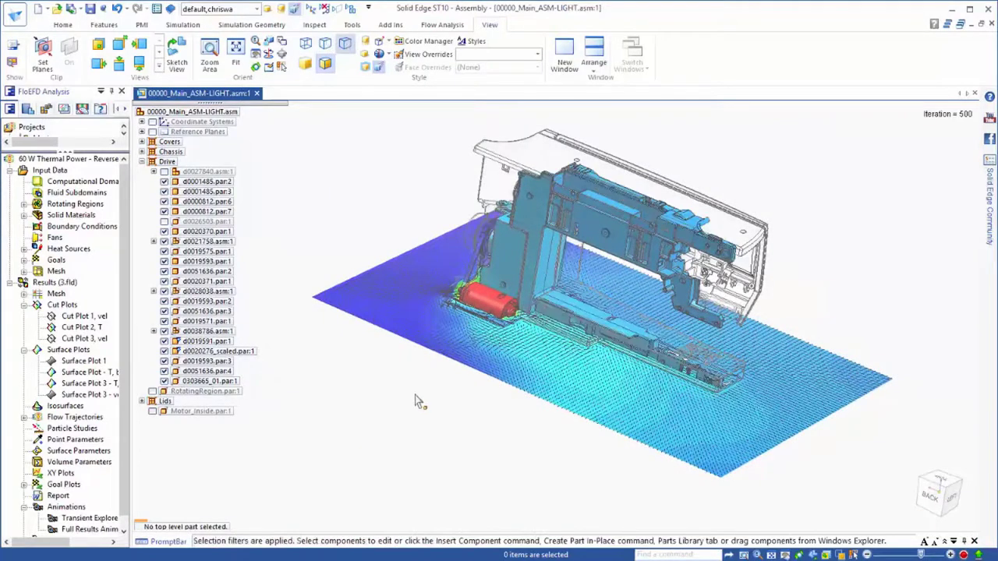
{"action": "mouse_move", "coordinate": [416, 401]}
{"action": "middle_mouse_down"}
{"action": "mouse_move", "coordinate": [445, 352]}
{"action": "mouse_move", "coordinate": [519, 341]}
{"action": "middle_mouse_up"}
{"action": "middle_click_drag", "start_coordinate": [460, 320], "coordinate": [731, 458]}
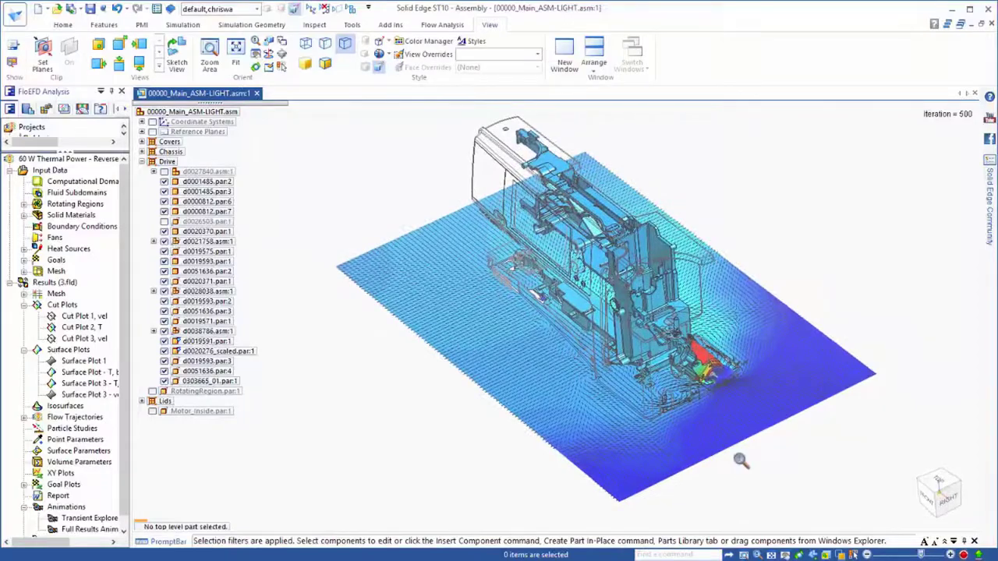
{"action": "scroll", "coordinate": [744, 458], "scroll_direction": "up", "scroll_amount": 6}
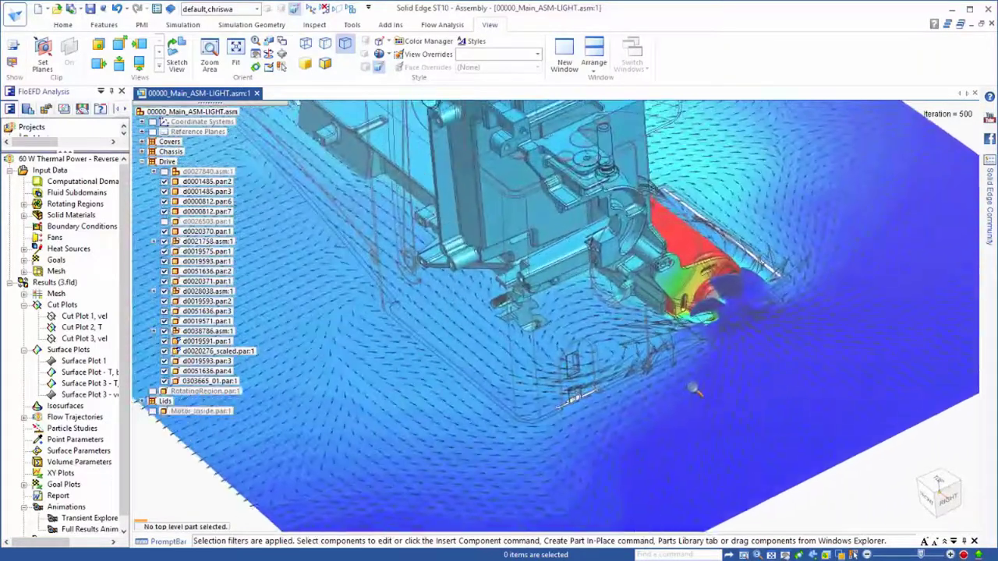
{"action": "scroll", "coordinate": [699, 396], "scroll_direction": "up", "scroll_amount": 2}
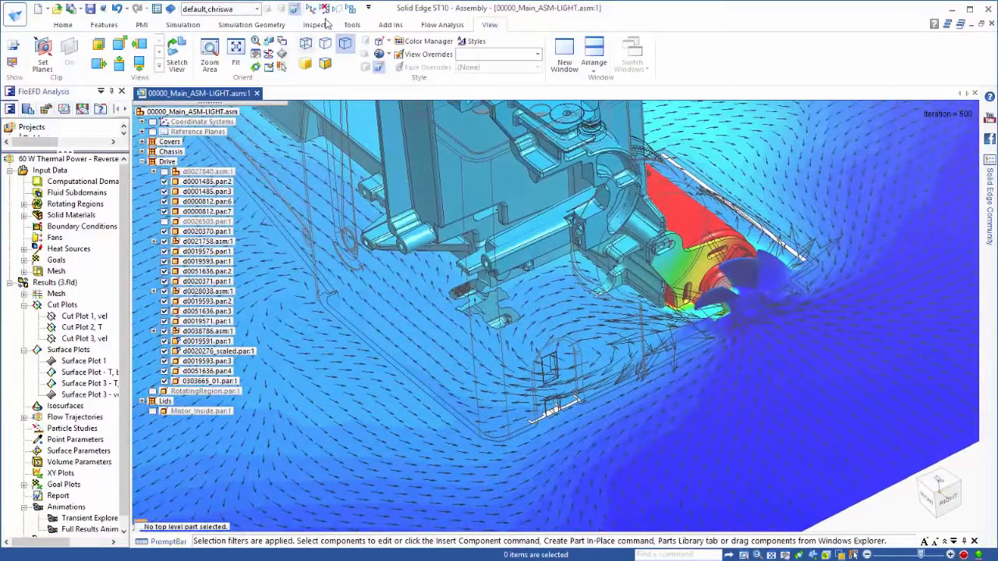
Step: Activate the Probe tool for reading numerical values on the temperature plots
{"action": "left_click", "coordinate": [435, 27]}
{"action": "left_click", "coordinate": [455, 64]}
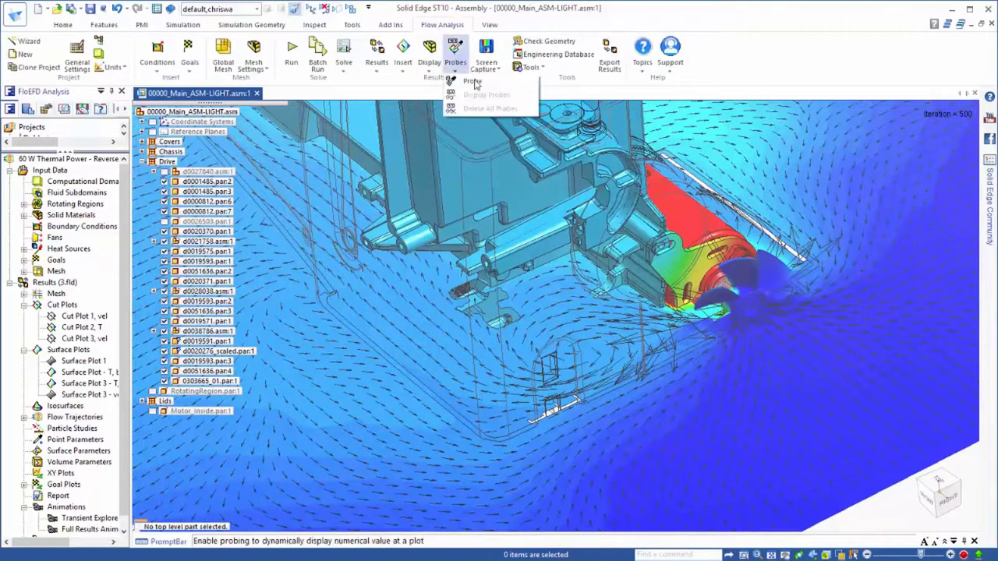
{"action": "left_click", "coordinate": [473, 83]}
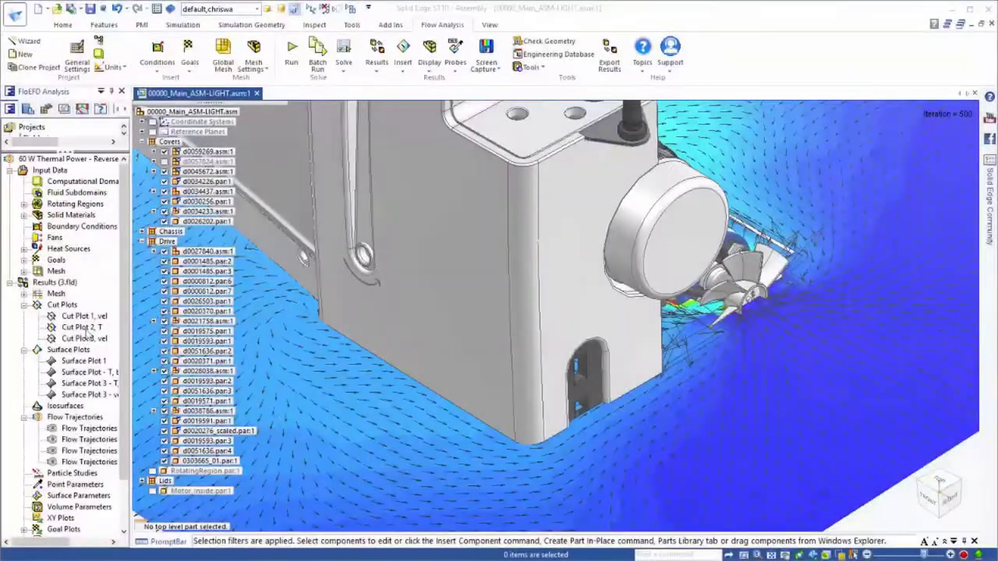
Step: Hide the temperature plot Cut Plot 2, T
{"action": "right_click", "coordinate": [85, 332]}
{"action": "left_click", "coordinate": [183, 350]}
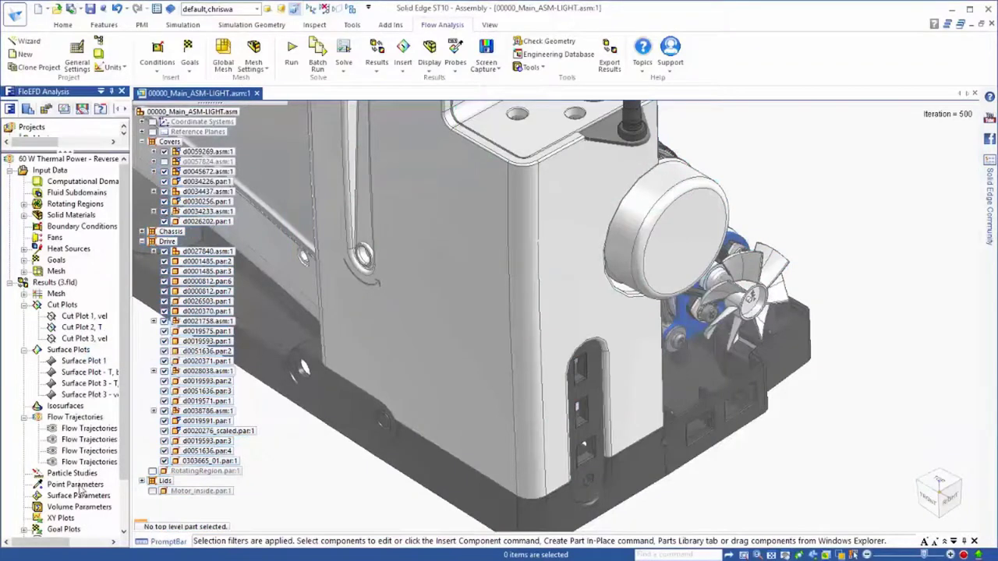
Step: Play the animation of the last Flow Trajectories plot and examine the airflow around the fan and motor from the back
{"action": "right_click", "coordinate": [88, 461]}
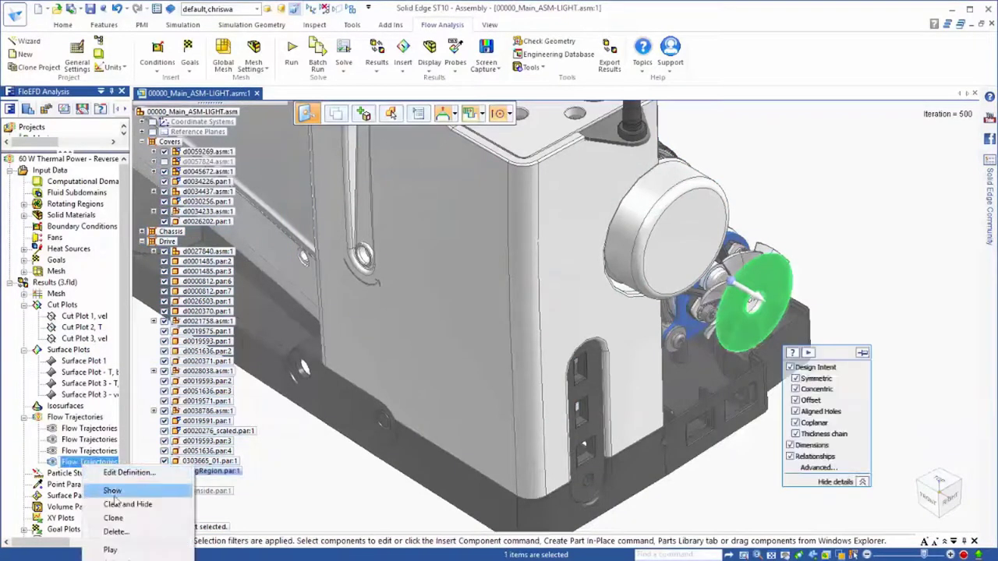
{"action": "left_click", "coordinate": [110, 550]}
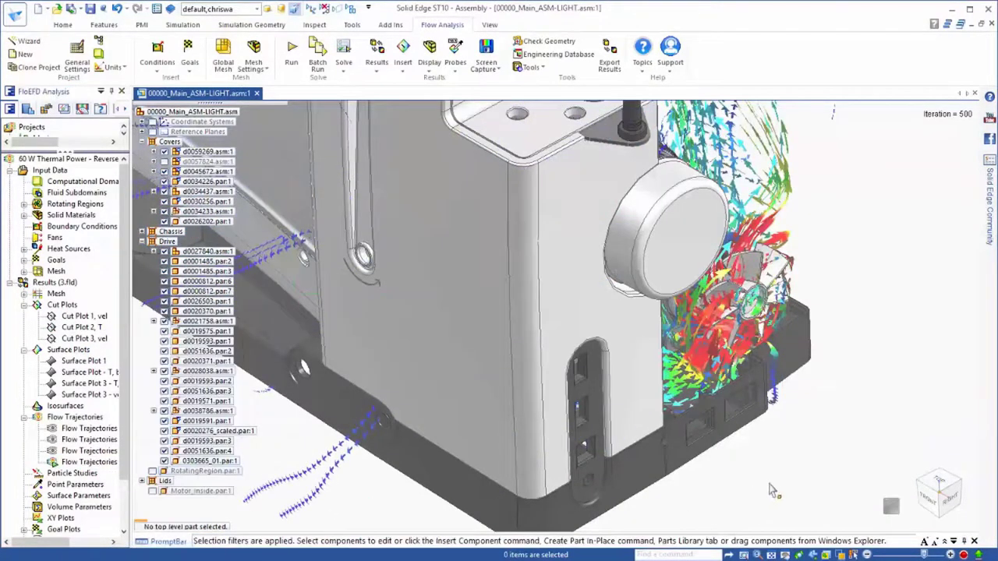
{"action": "scroll", "coordinate": [641, 415], "scroll_direction": "down", "scroll_amount": 1}
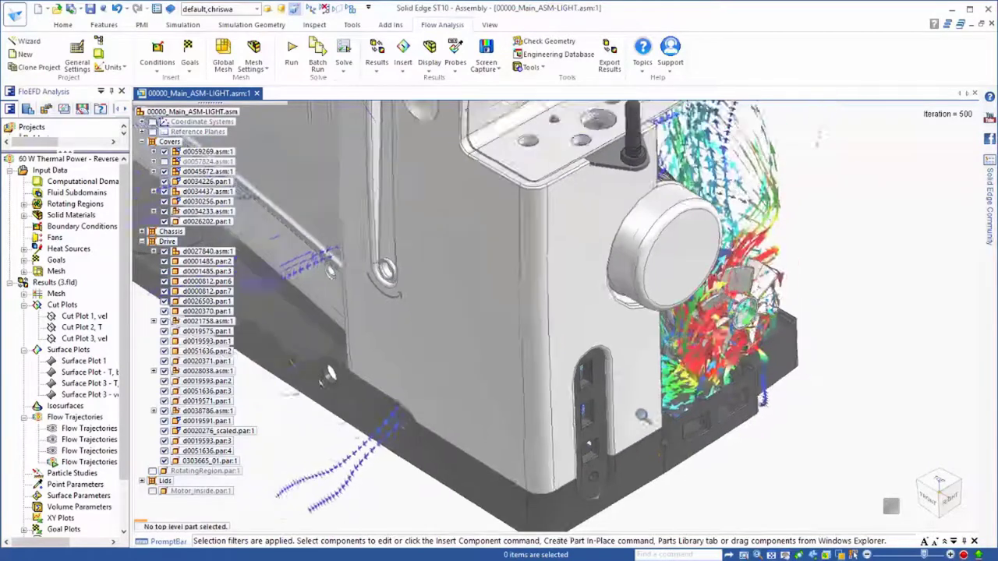
{"action": "middle_click_drag", "start_coordinate": [641, 416], "coordinate": [400, 475]}
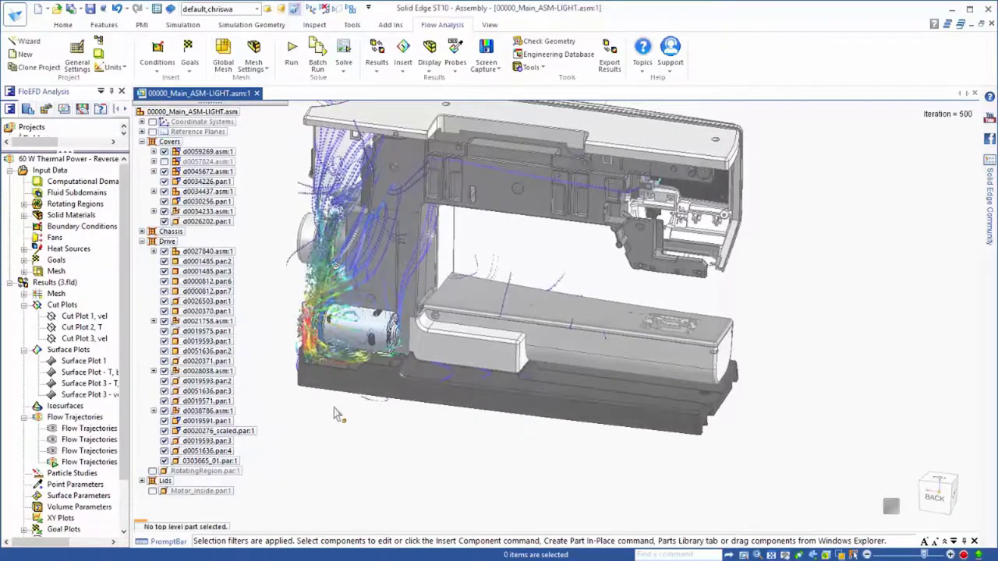
{"action": "scroll", "coordinate": [331, 410], "scroll_direction": "up", "scroll_amount": 2}
{"action": "scroll", "coordinate": [376, 468], "scroll_direction": "up", "scroll_amount": 3}
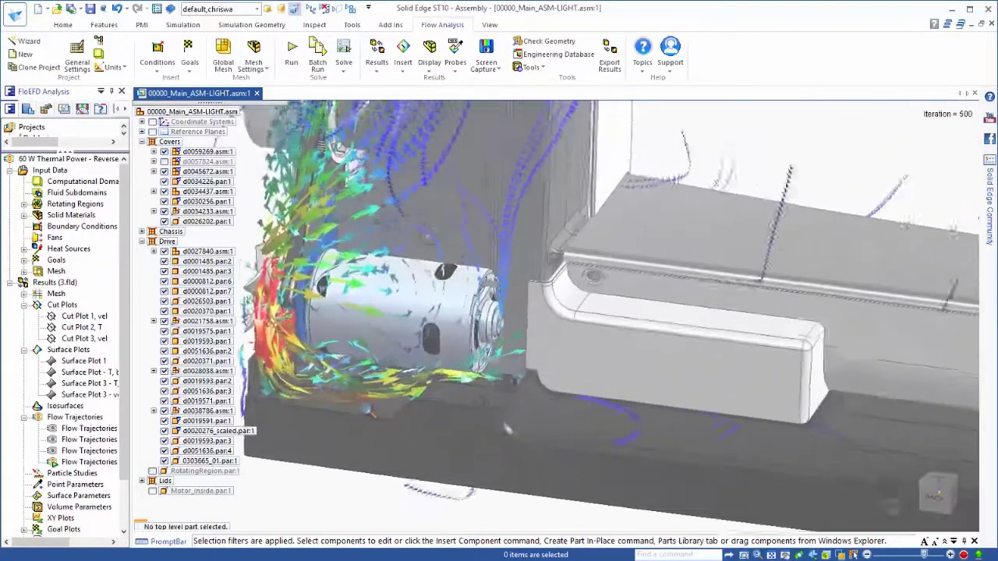
{"action": "middle_click_drag", "start_coordinate": [375, 468], "coordinate": [538, 485], "text": "shift"}
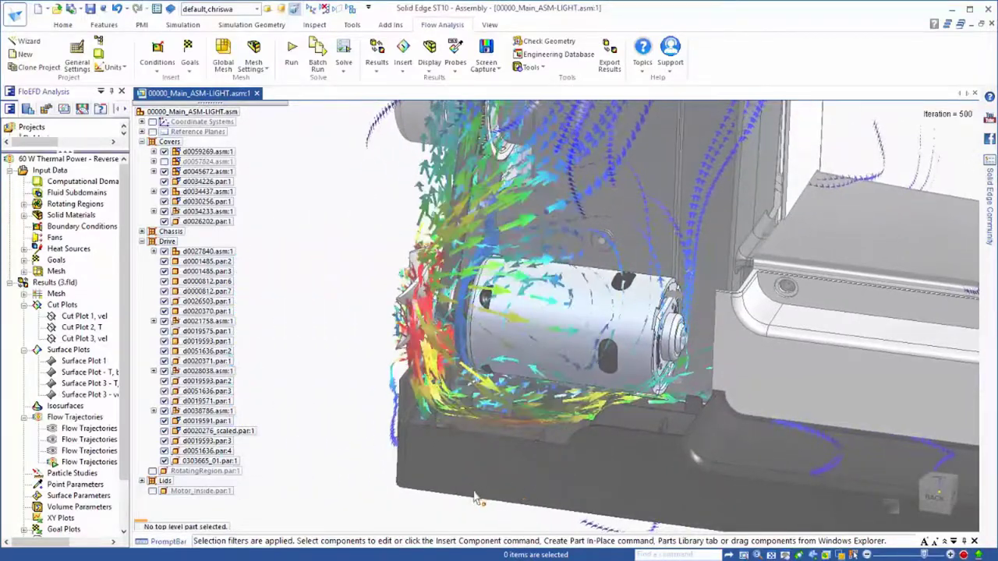